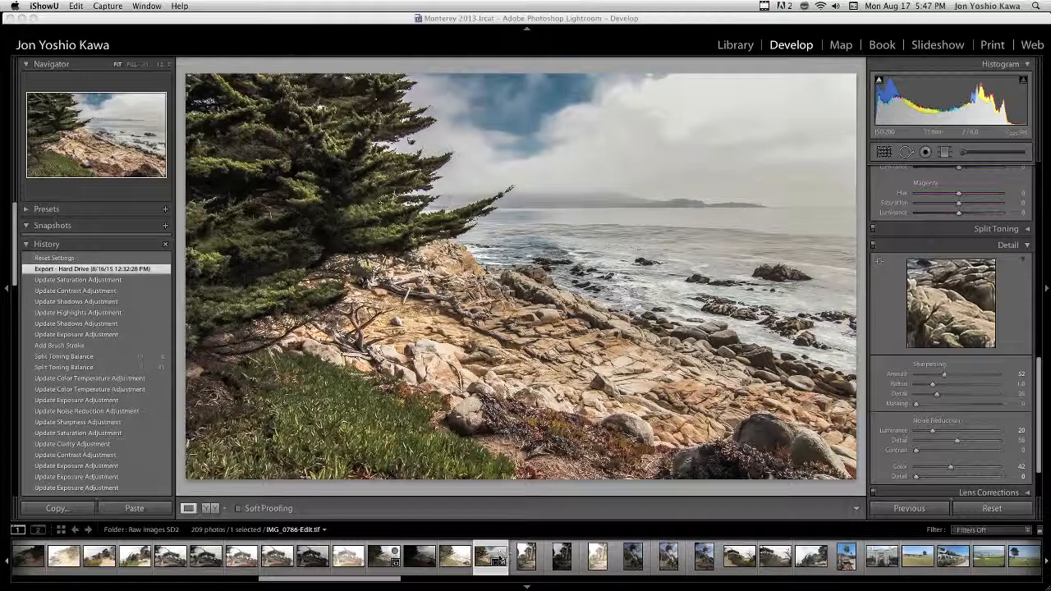
- Review the three bracketed exposures IMG_0786 to IMG_0788, select them together and send them to Merge to HDR Pro in Photoshop
click(375, 566)
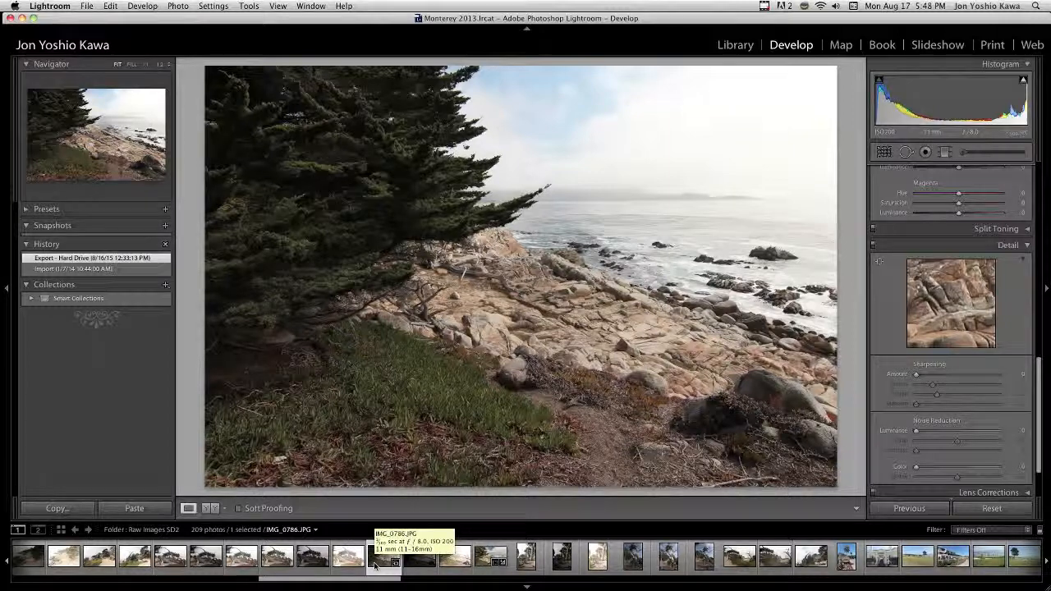
click(377, 565)
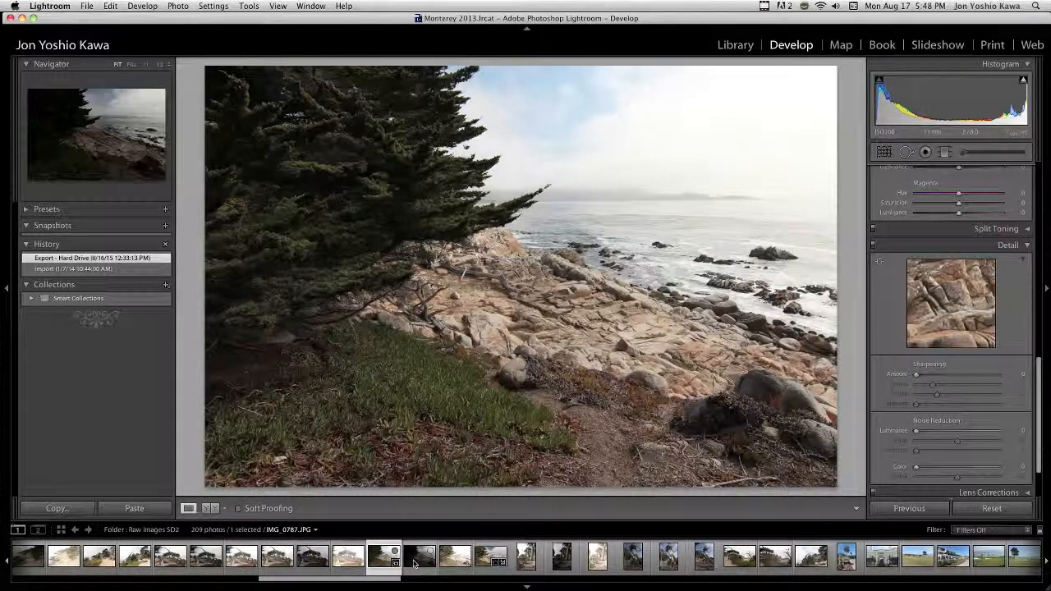
click(414, 563)
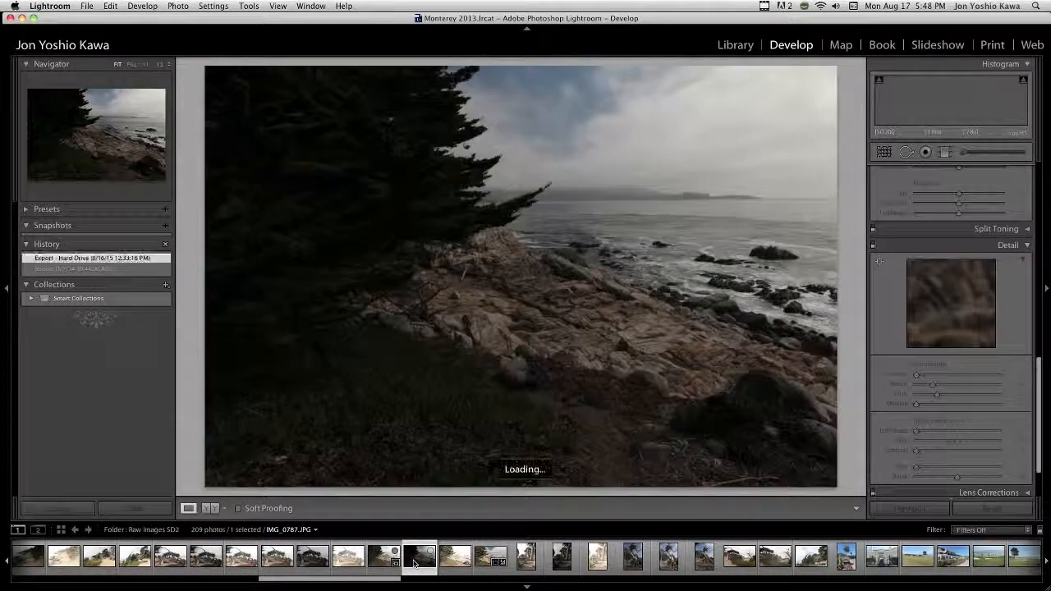
click(450, 564)
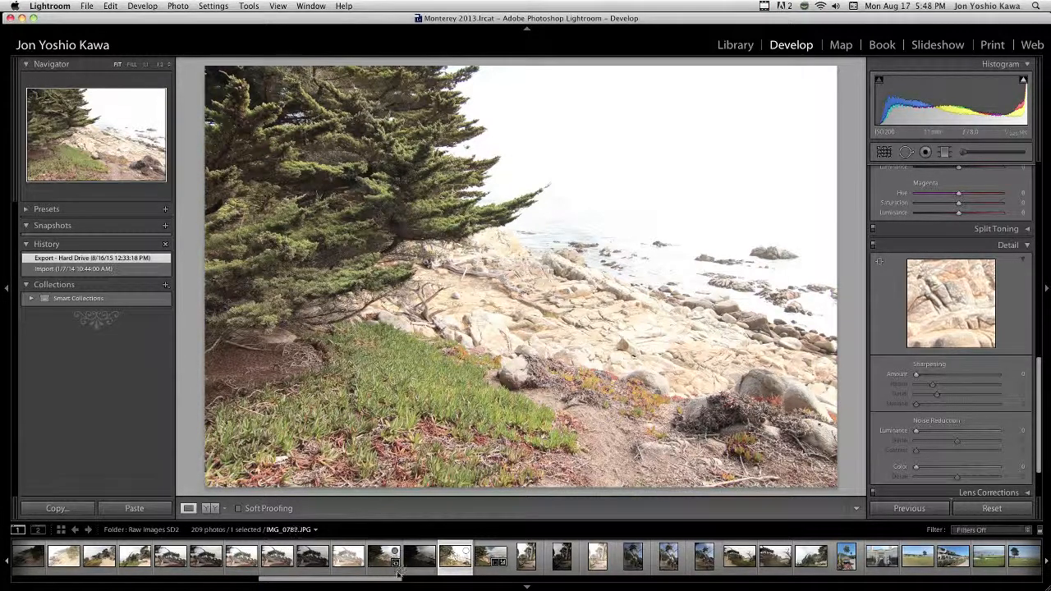
shift+click(381, 563)
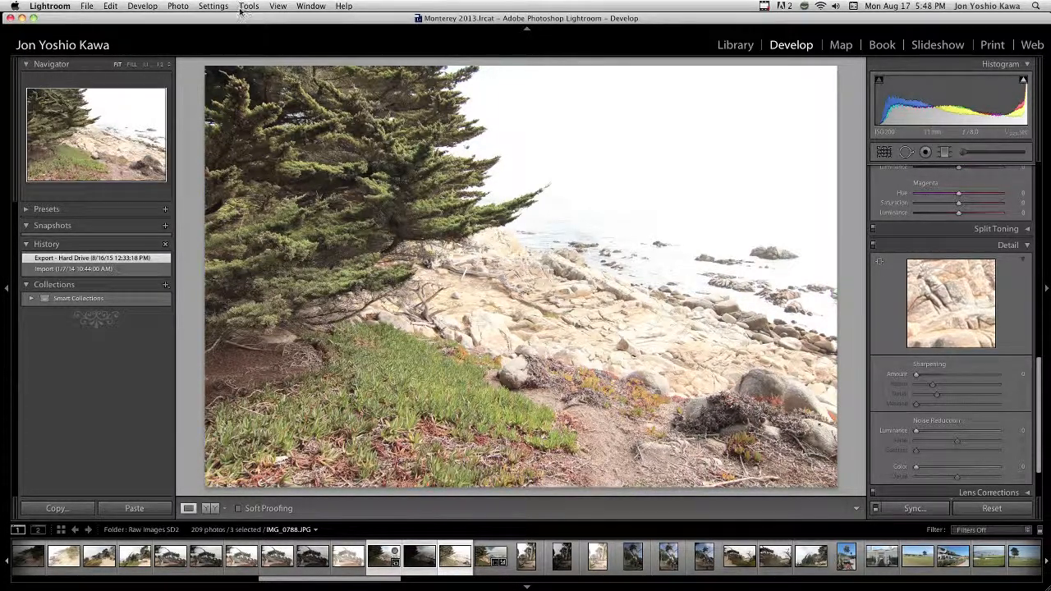
click(175, 7)
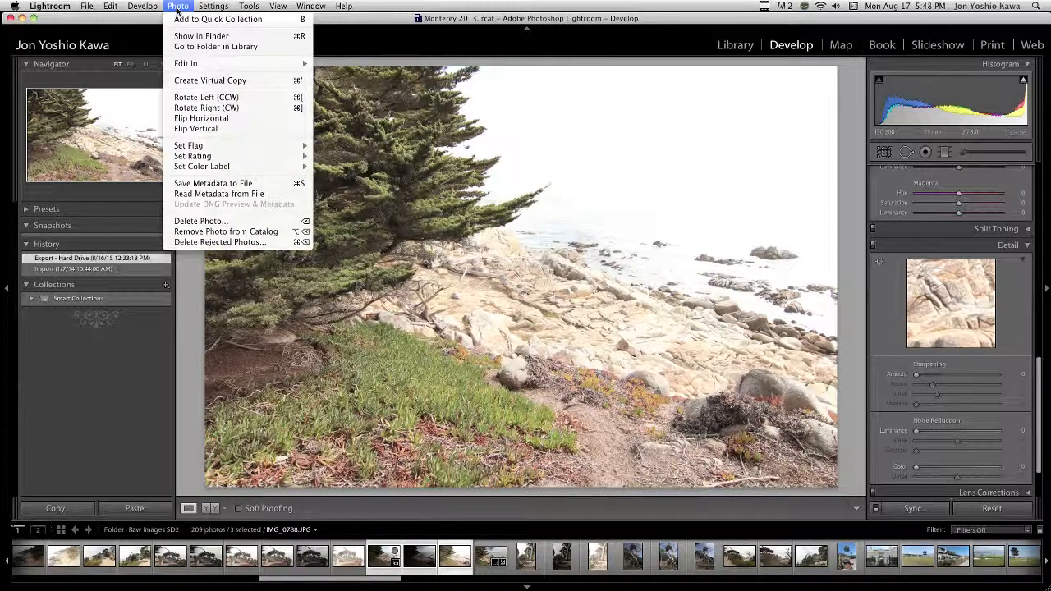
mouse_move(186, 64)
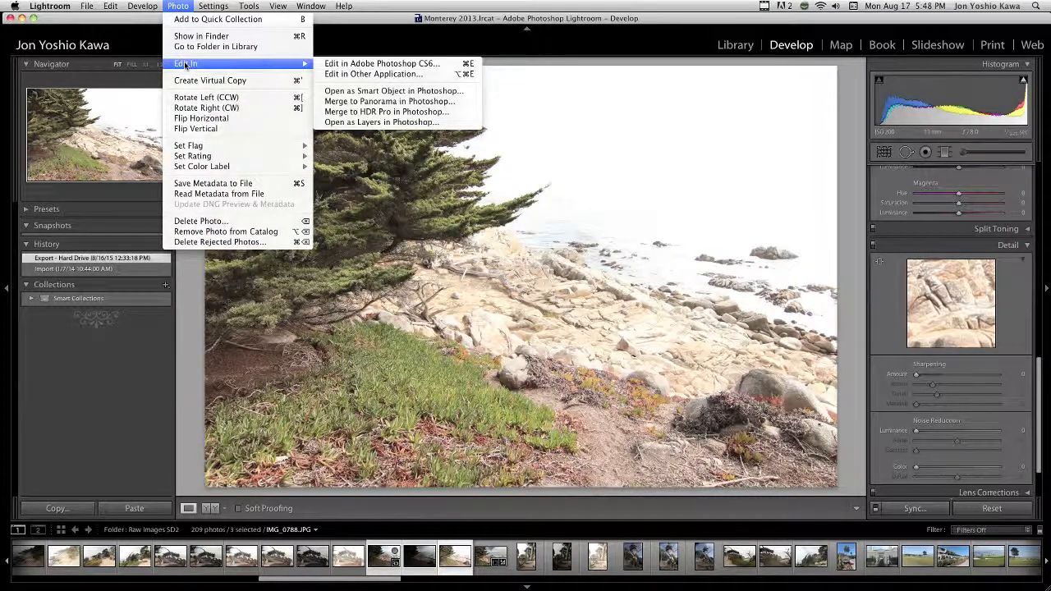
click(386, 116)
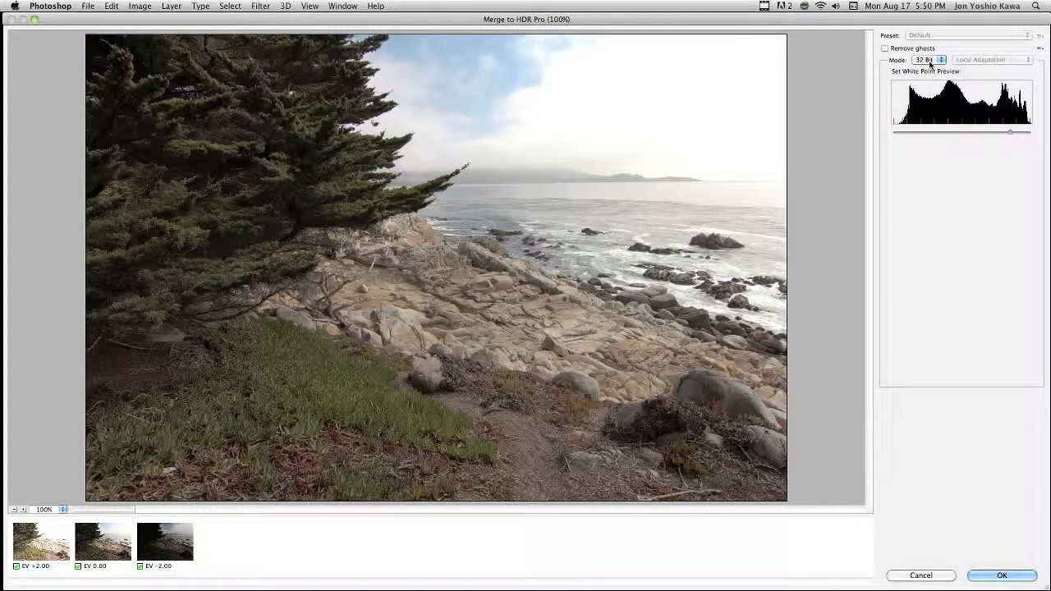
- Turn on ghost removal and complete the HDR merge in 32 Bit mode
click(885, 49)
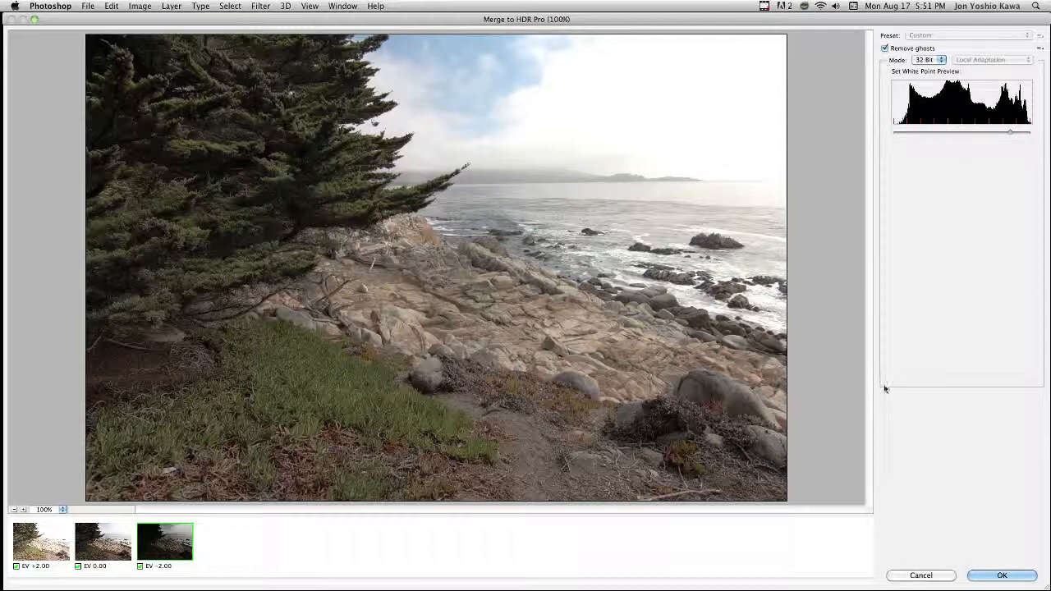
click(989, 578)
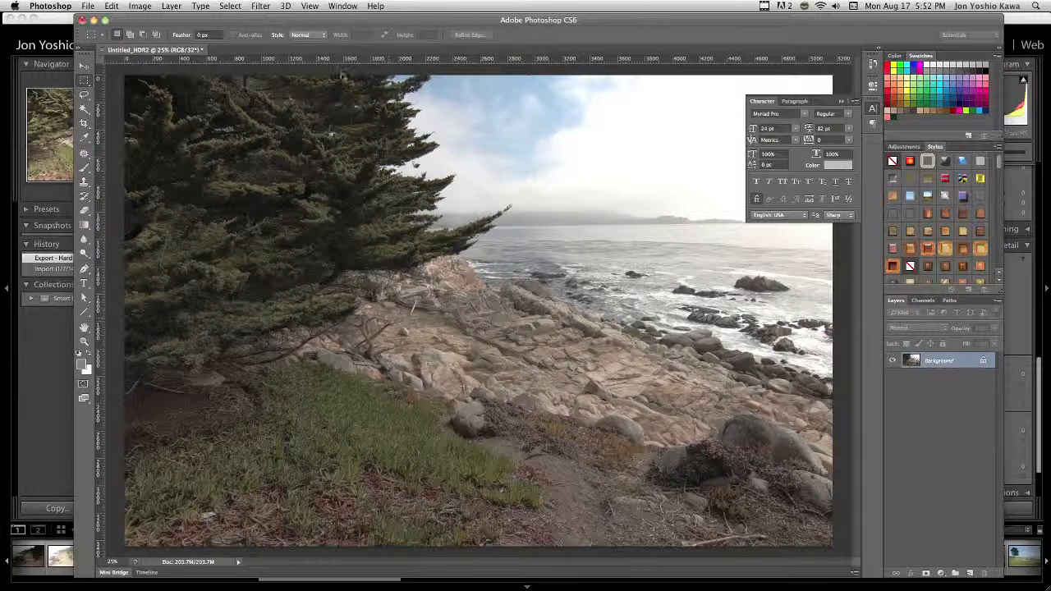
- Save and close the merged HDR document, and select the resulting IMG_0786-Edit-2.tif back in Lightroom
drag(255, 20, 749, 28)
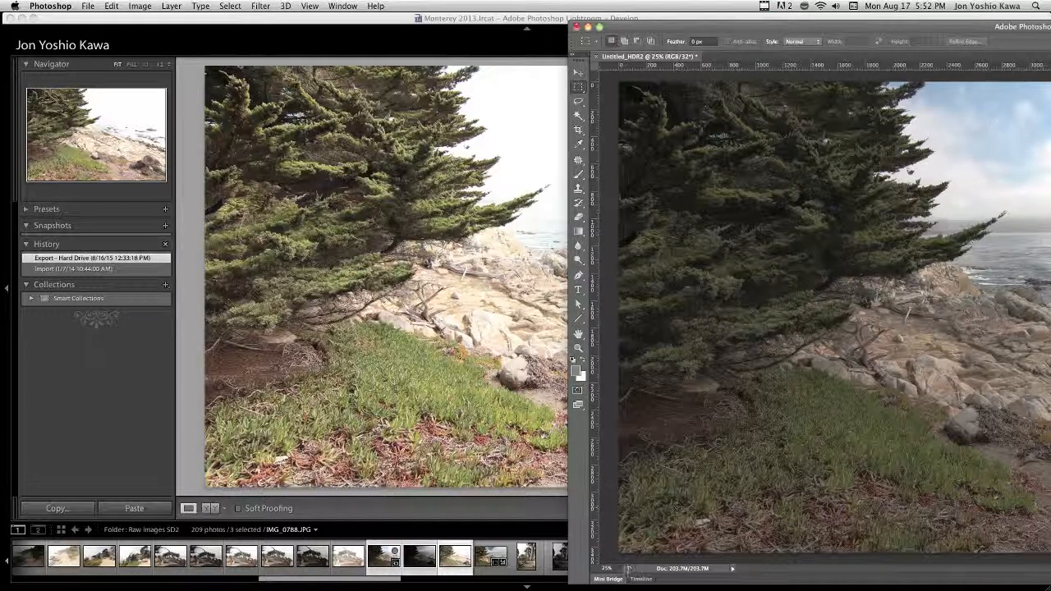
key(super+s)
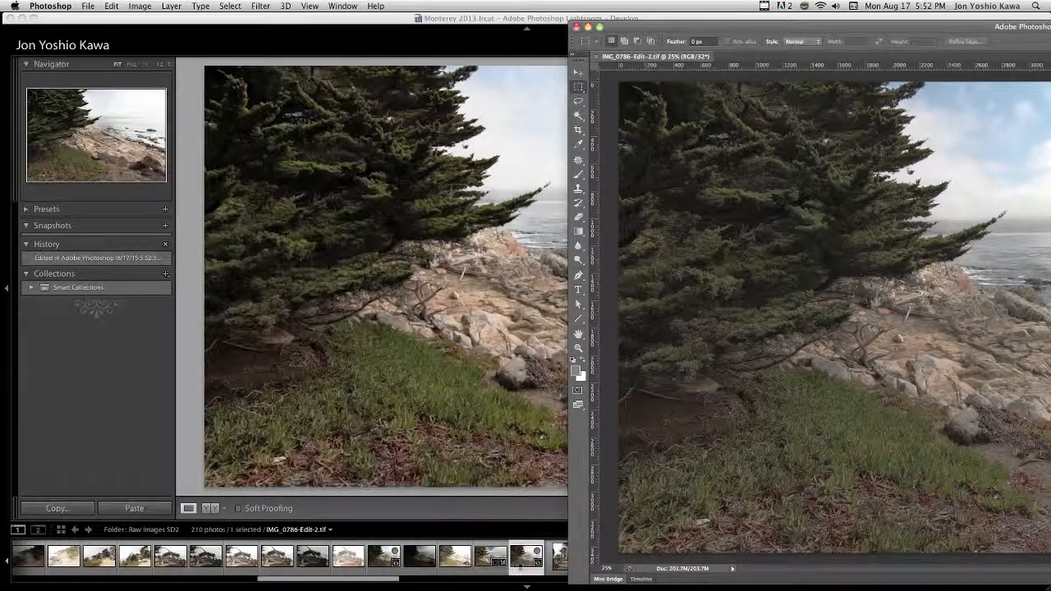
key(super+w)
click(527, 558)
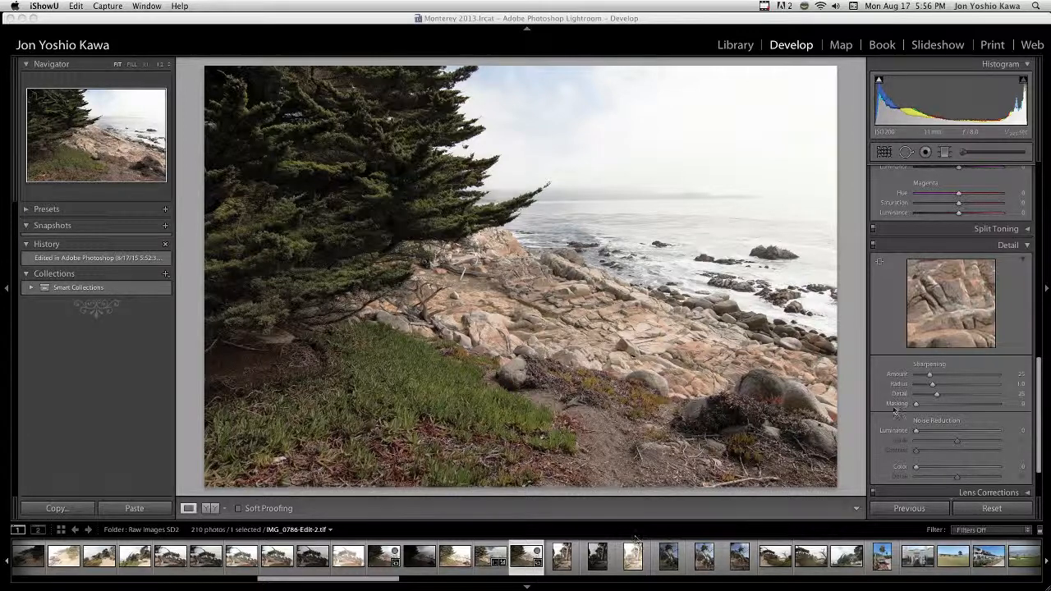
- Crop the merged photo at its original aspect ratio, trimming the tree side and the path in the foreground
drag(1039, 368, 1041, 171)
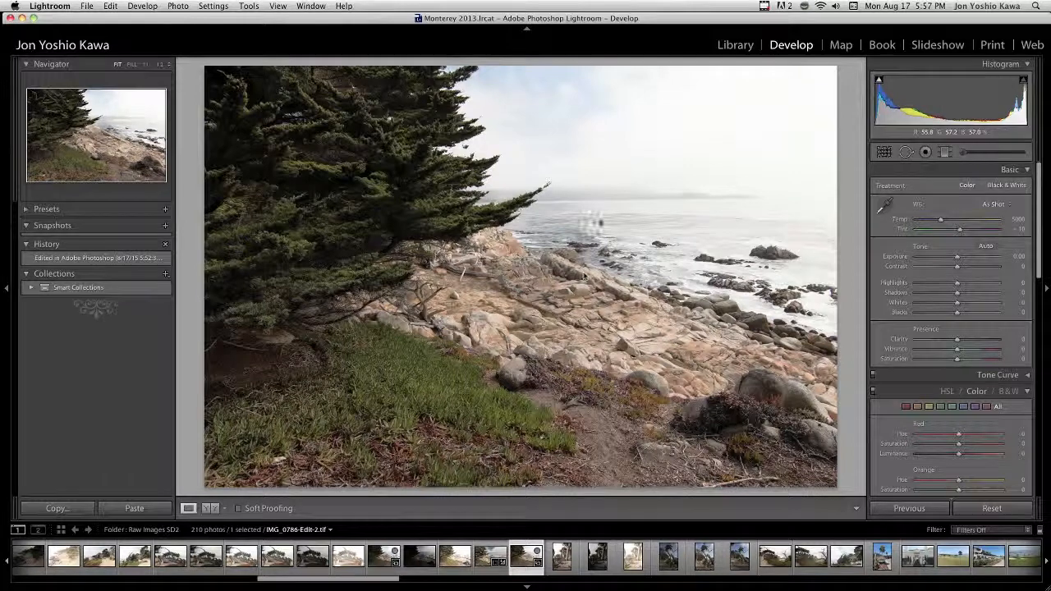
click(883, 153)
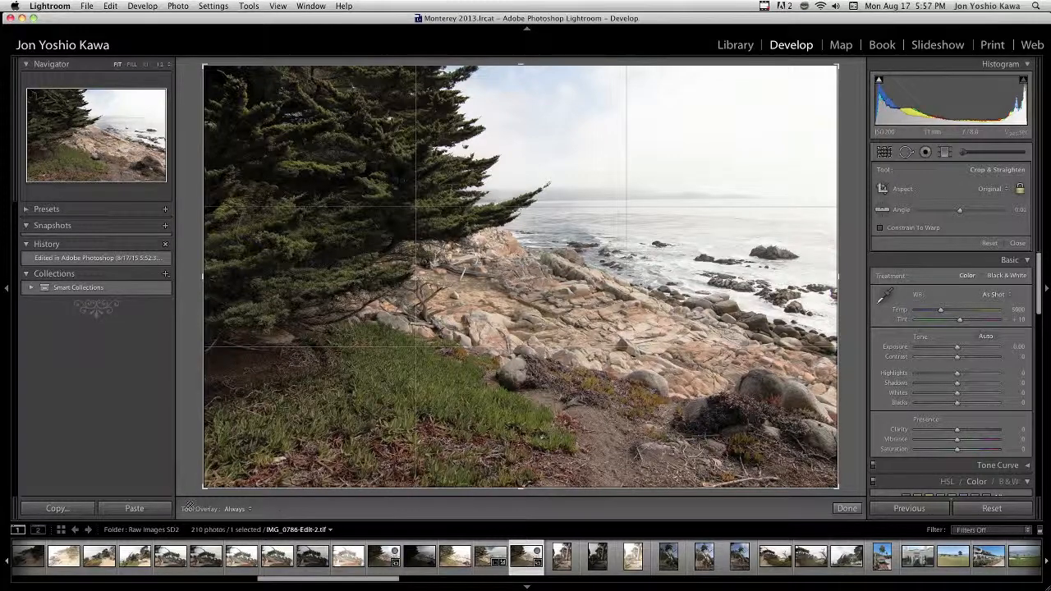
drag(205, 70, 263, 108)
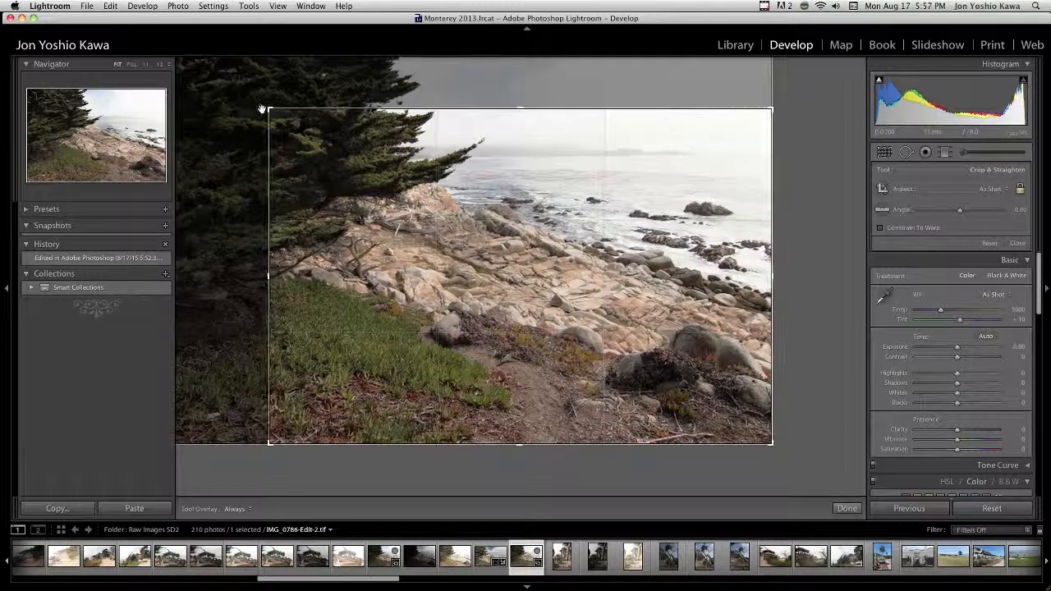
drag(555, 190, 563, 267)
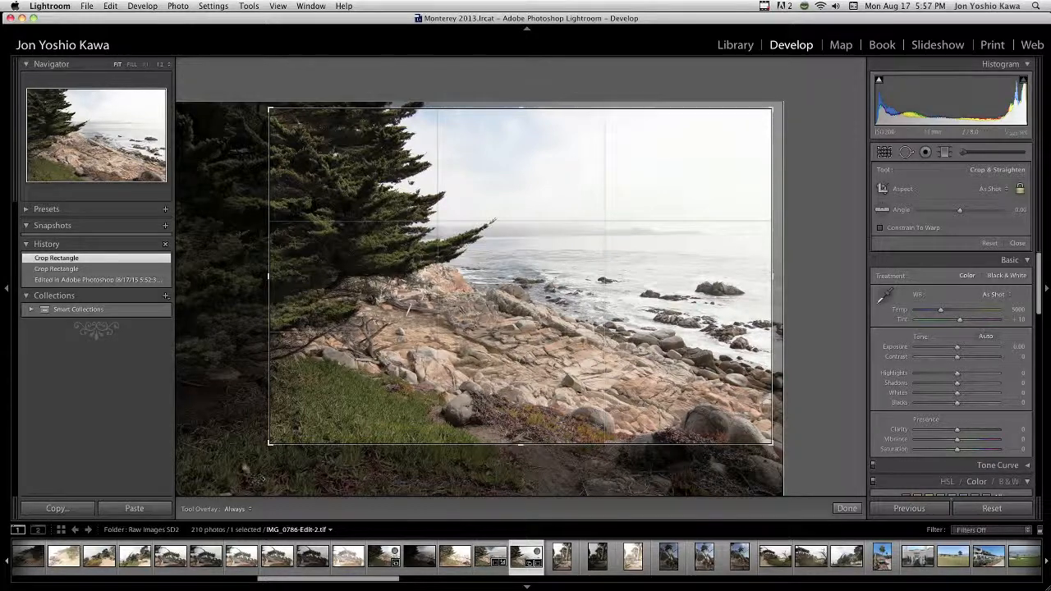
drag(268, 444, 264, 449)
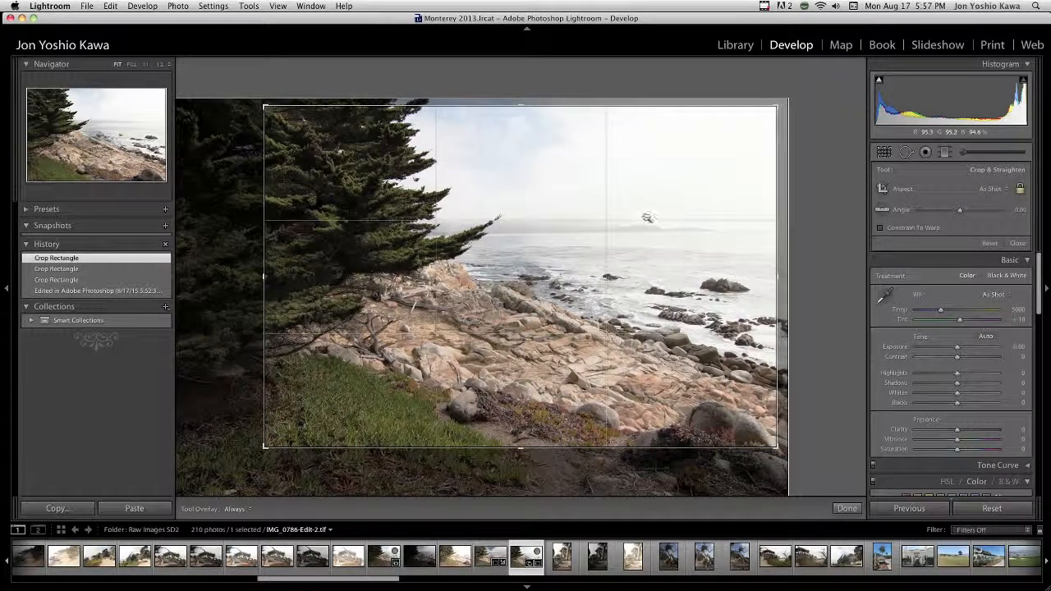
key(Return)
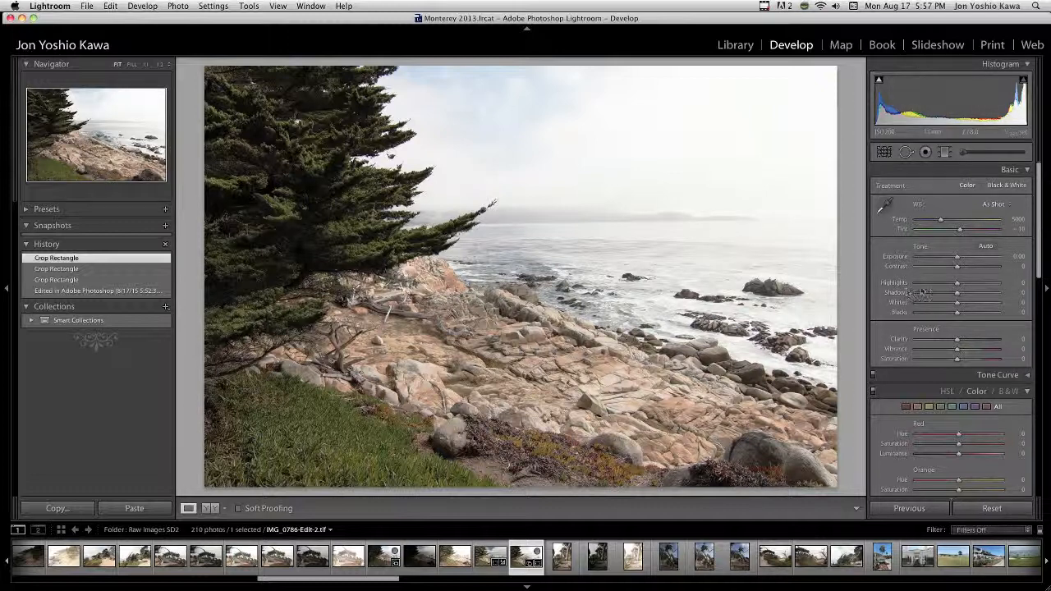
- Set the photo's Highlights to −100 and Shadows to +68
drag(955, 285, 917, 284)
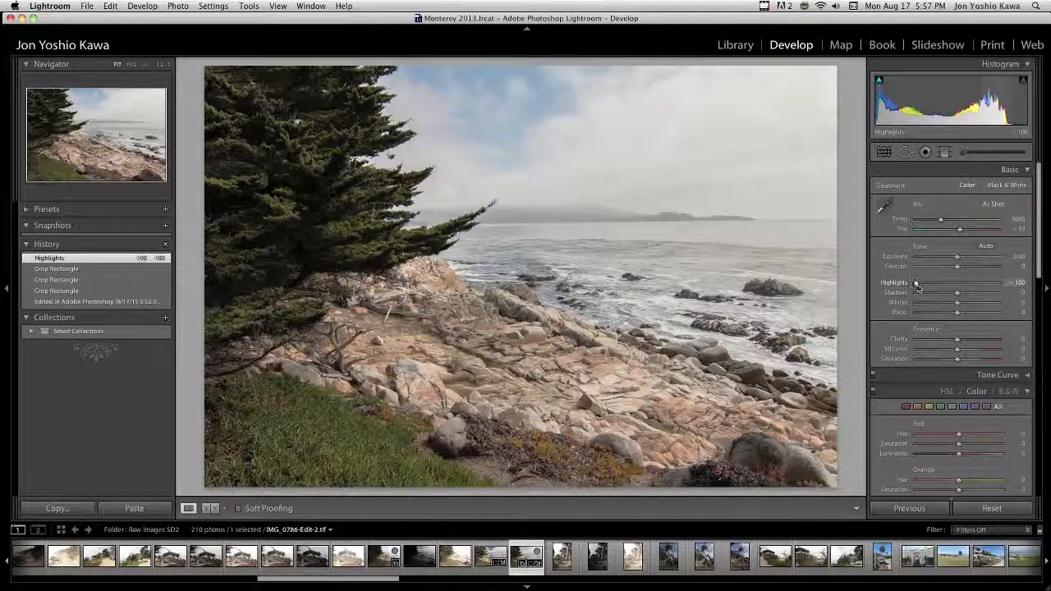
drag(957, 293, 985, 297)
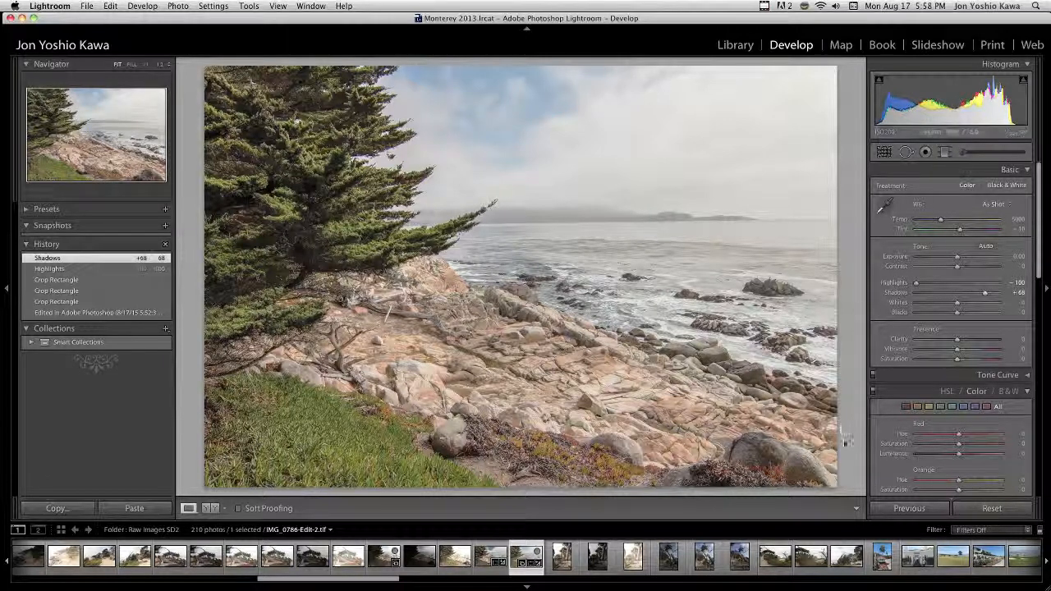
- Set Whites to +51 and Blacks to −51, using the clipping preview as a guide
key(alt)
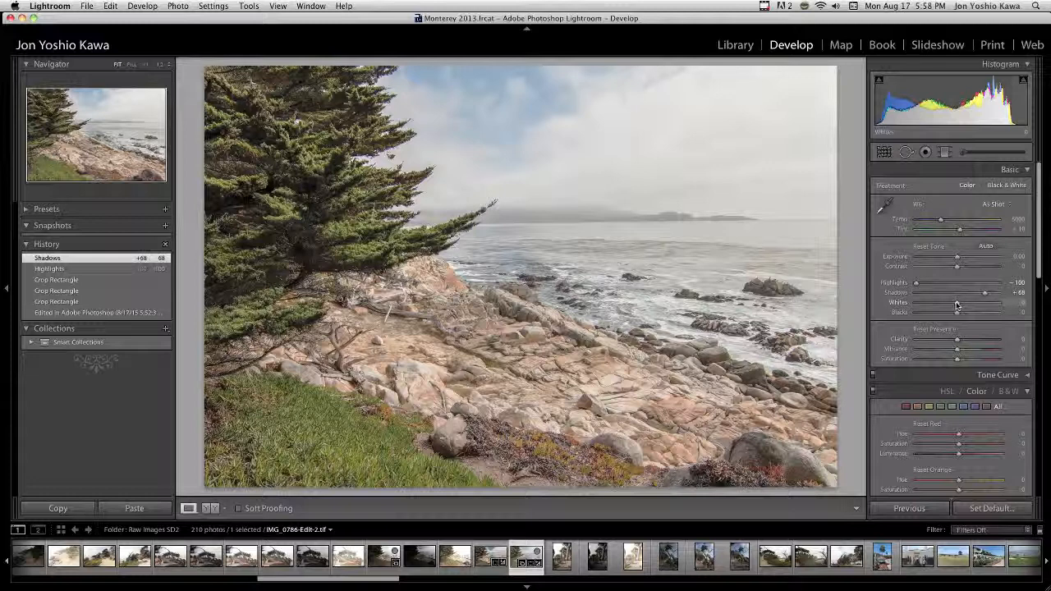
alt+click(958, 304)
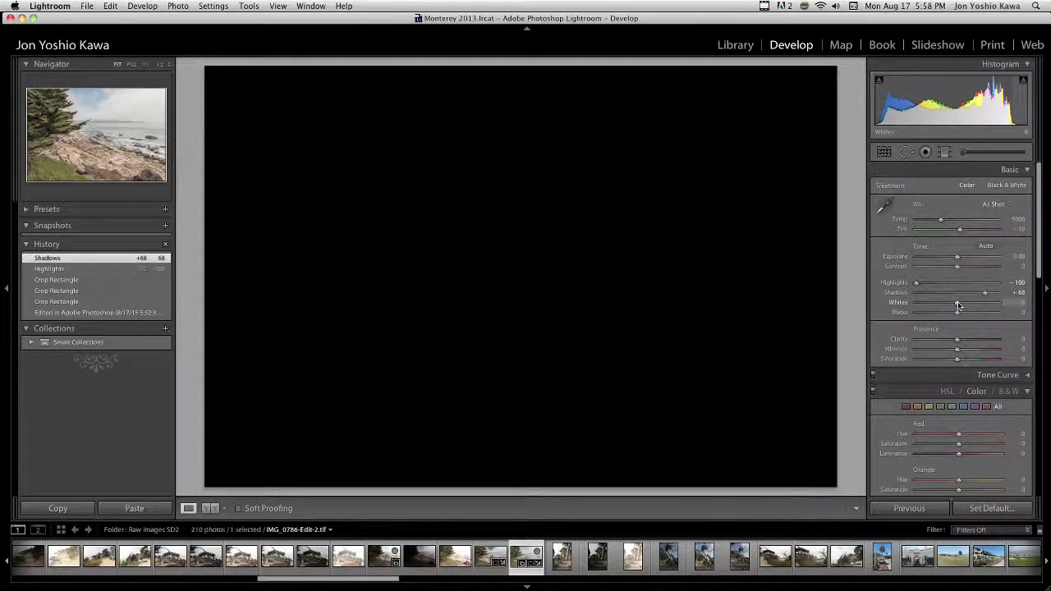
drag(957, 301, 978, 304)
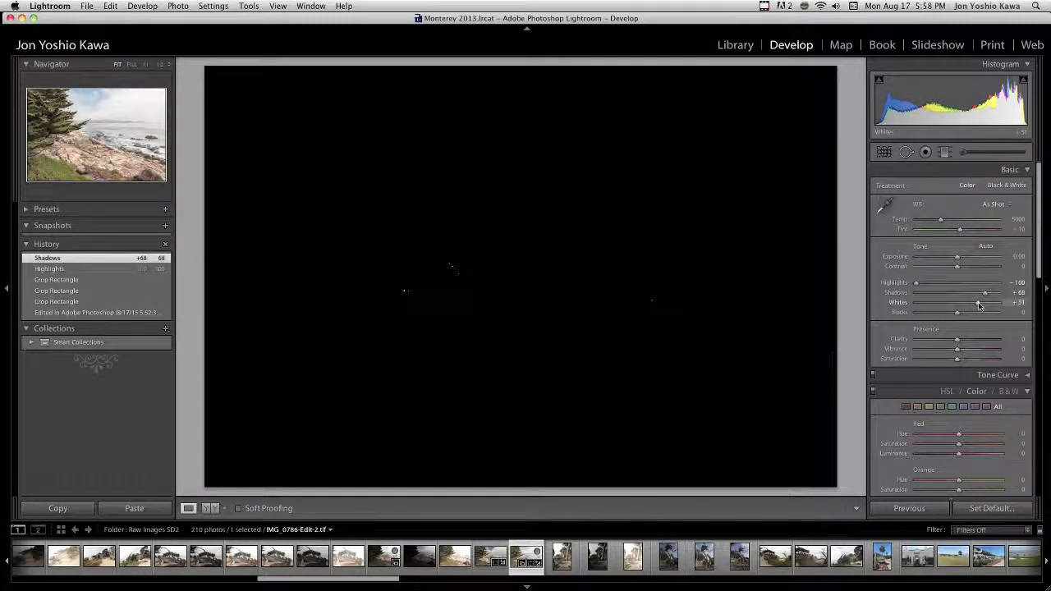
drag(978, 304, 978, 305)
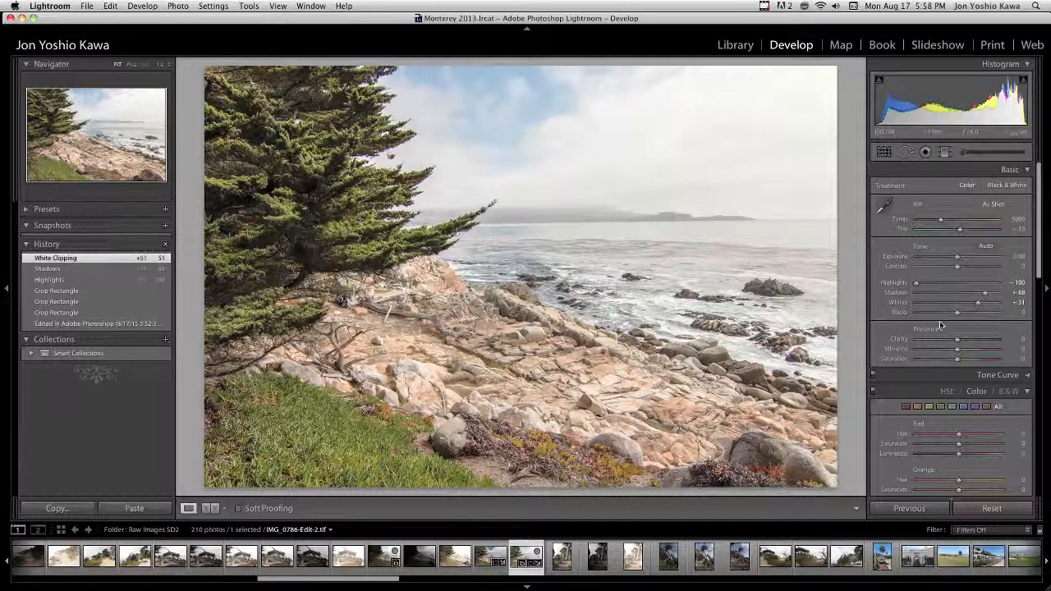
key(alt)
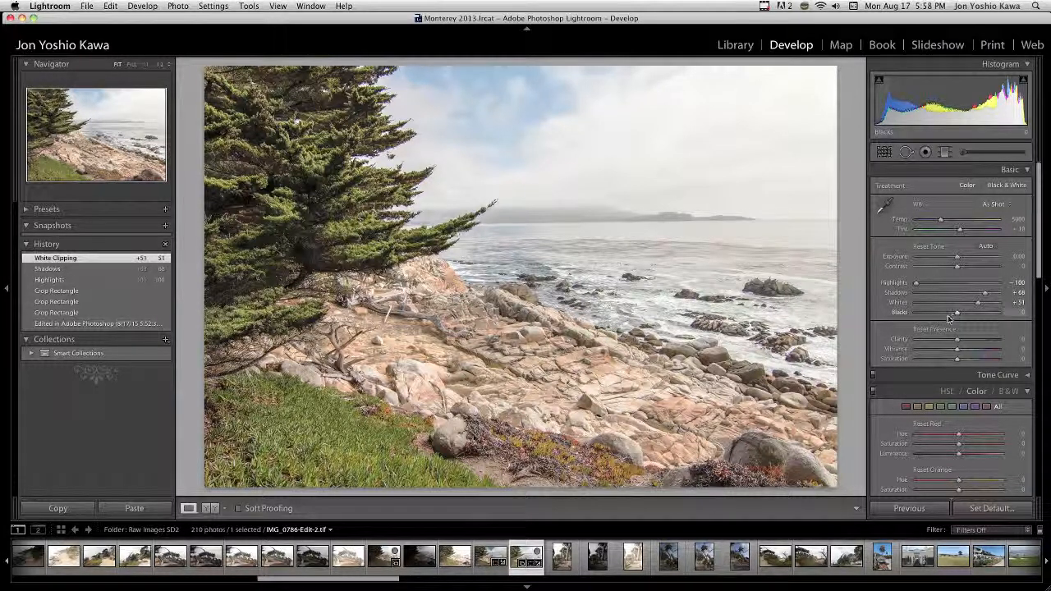
drag(956, 315, 936, 315)
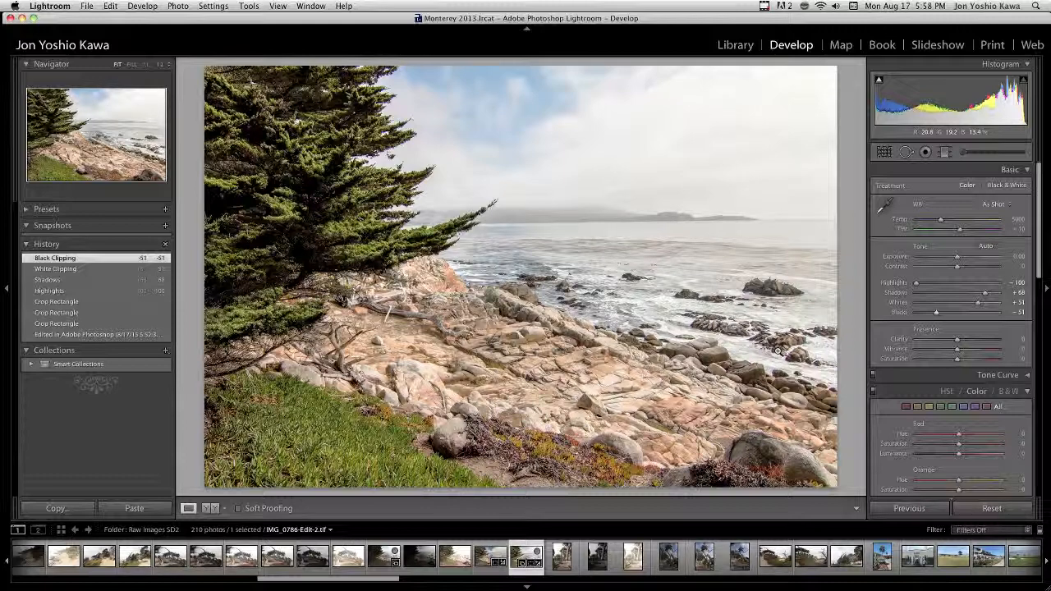
- Compare the photo with its unadjusted version, and set Clarity to +35 and Vibrance to +17
key(backslash)
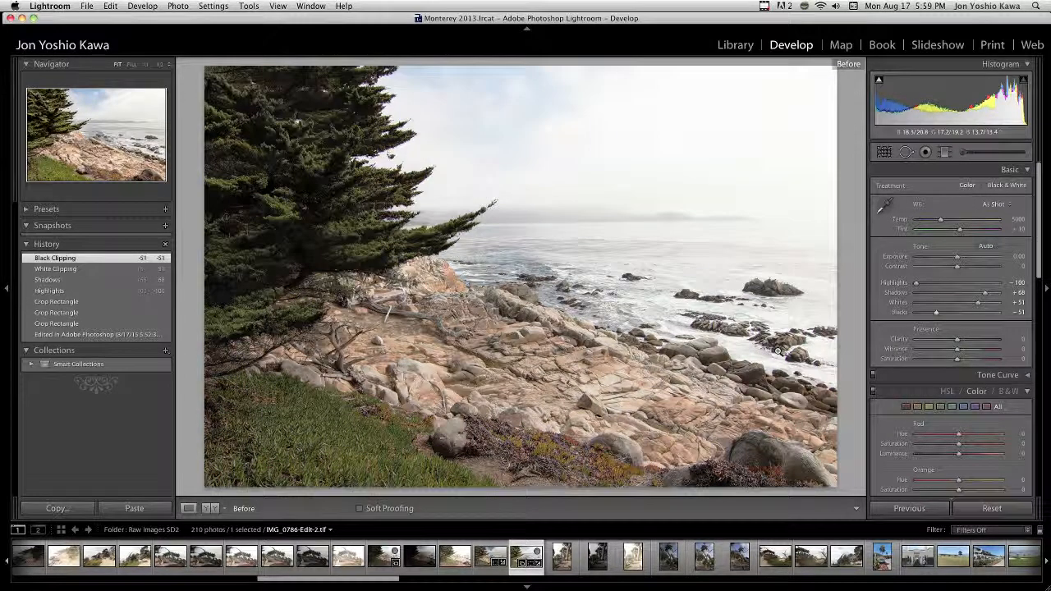
key(backslash)
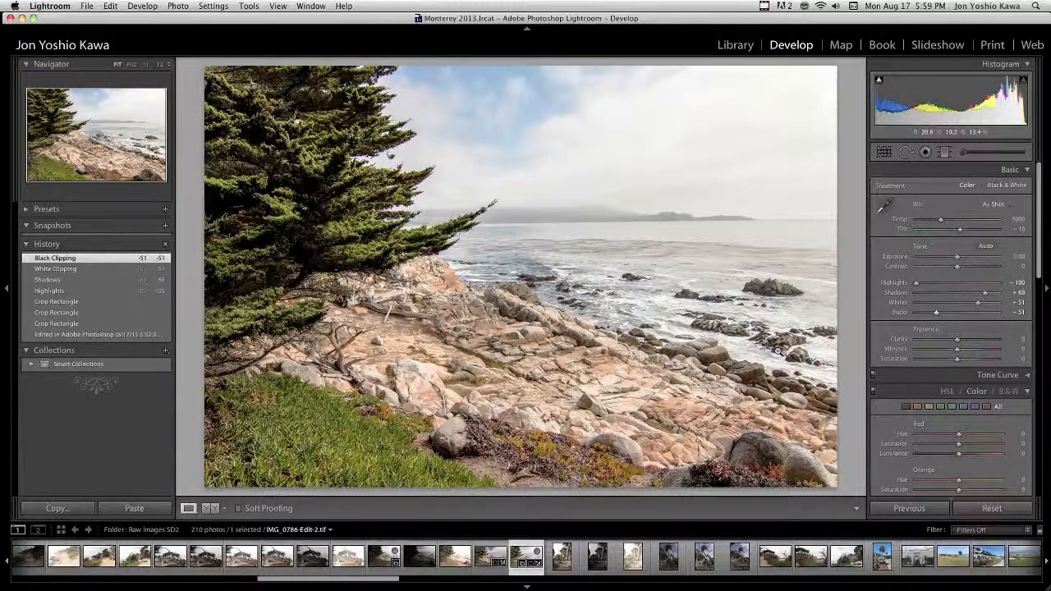
key(backslash)
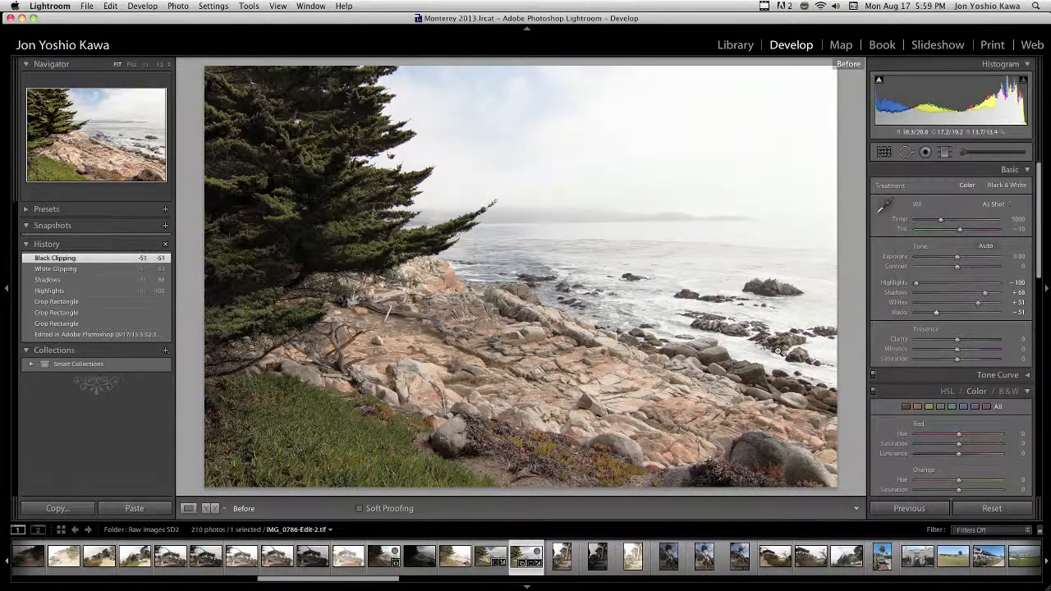
key(backslash)
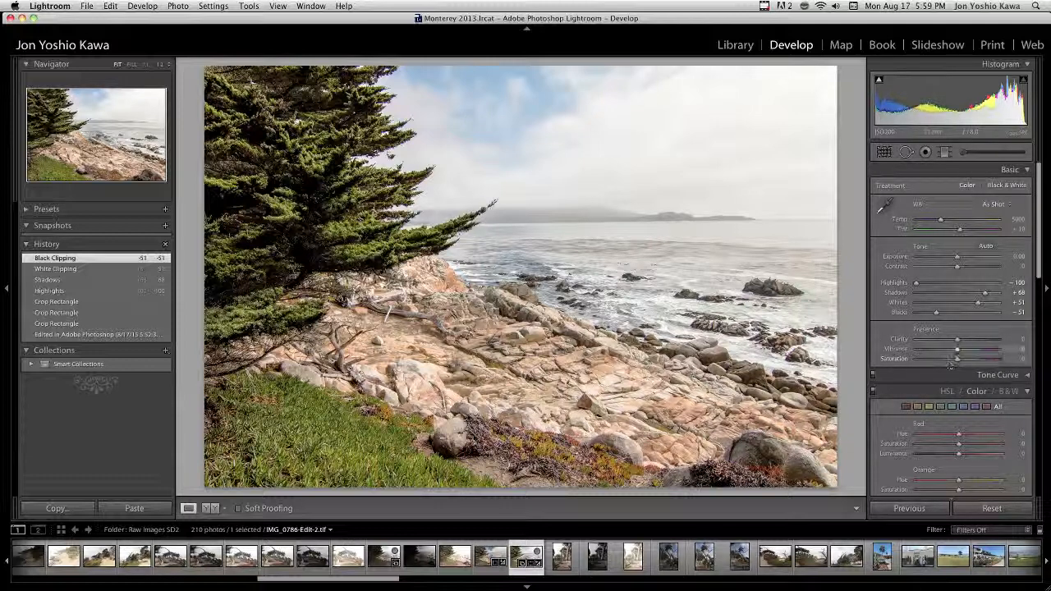
drag(959, 343, 972, 342)
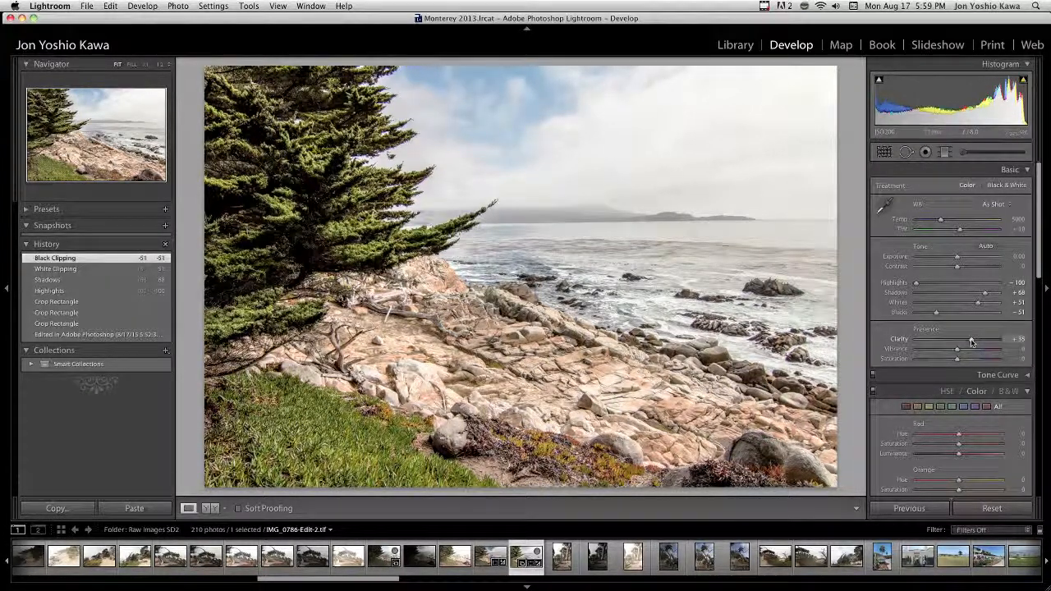
drag(971, 342, 964, 351)
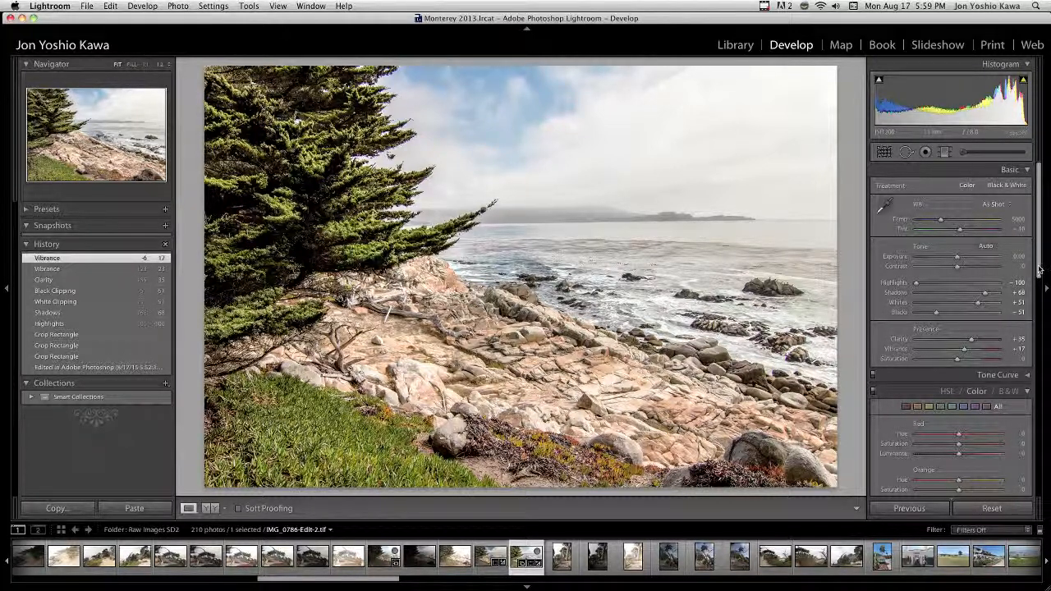
- Darken the orange tones by setting the Orange Luminance to −14
drag(1041, 268, 1043, 294)
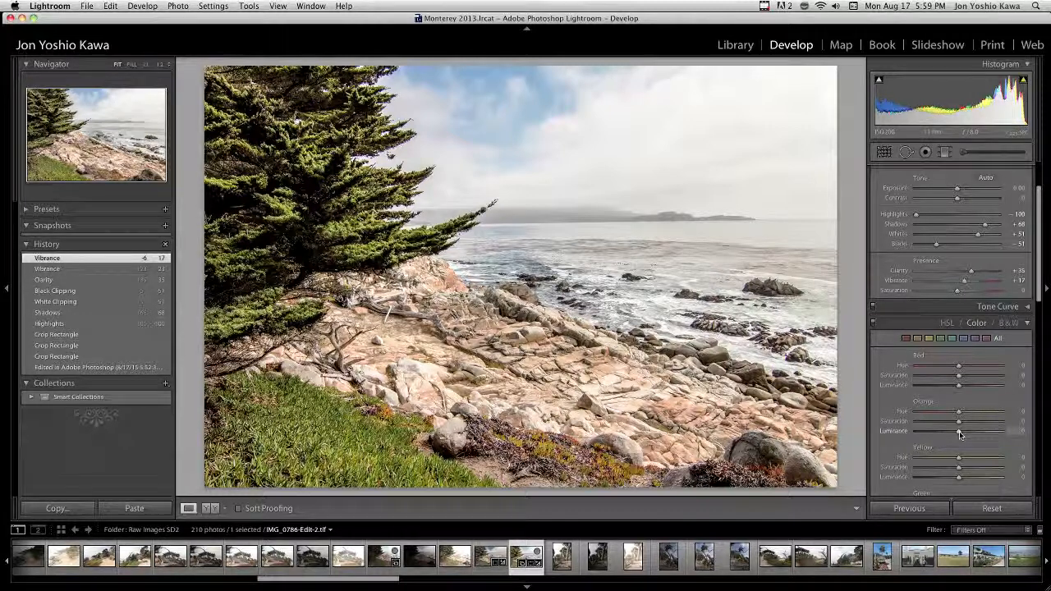
drag(959, 434, 954, 436)
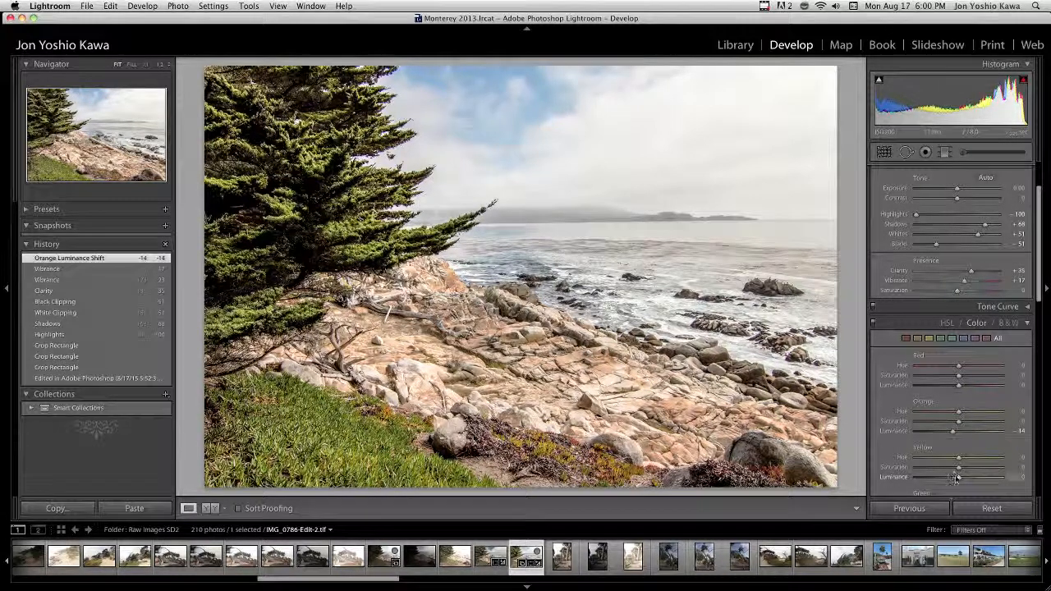
- Darken the yellow and blue tones by setting Yellow Luminance to −19 and Blue Luminance to −53
drag(957, 479, 949, 477)
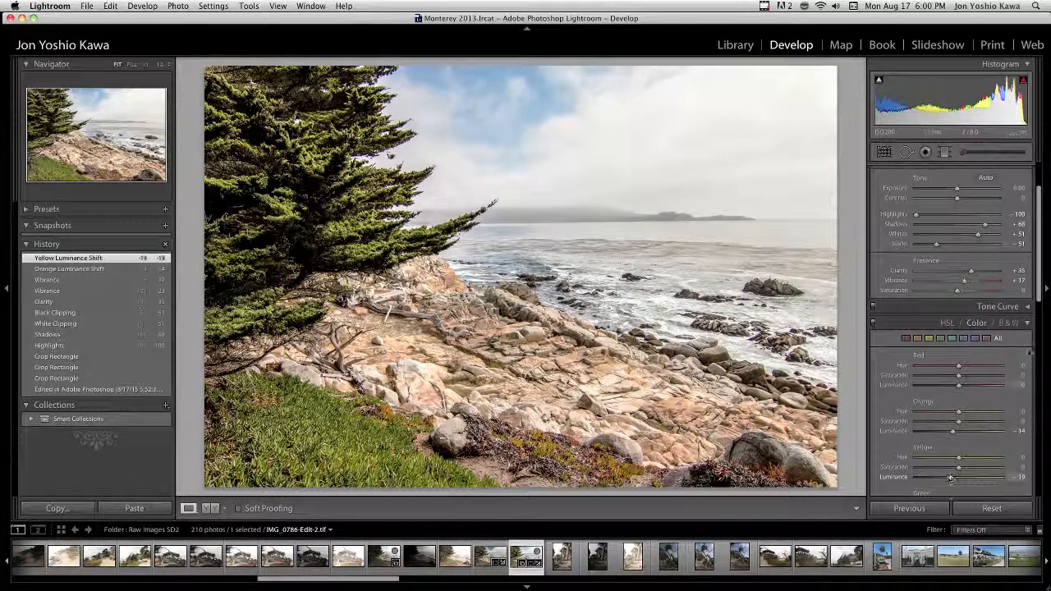
drag(1040, 264, 1039, 361)
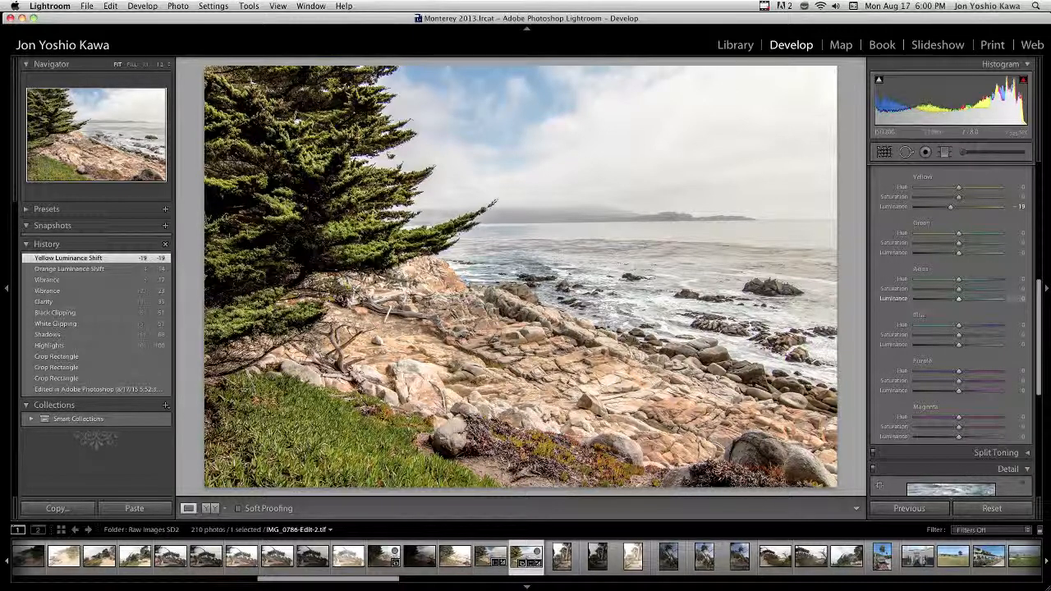
drag(958, 345, 935, 345)
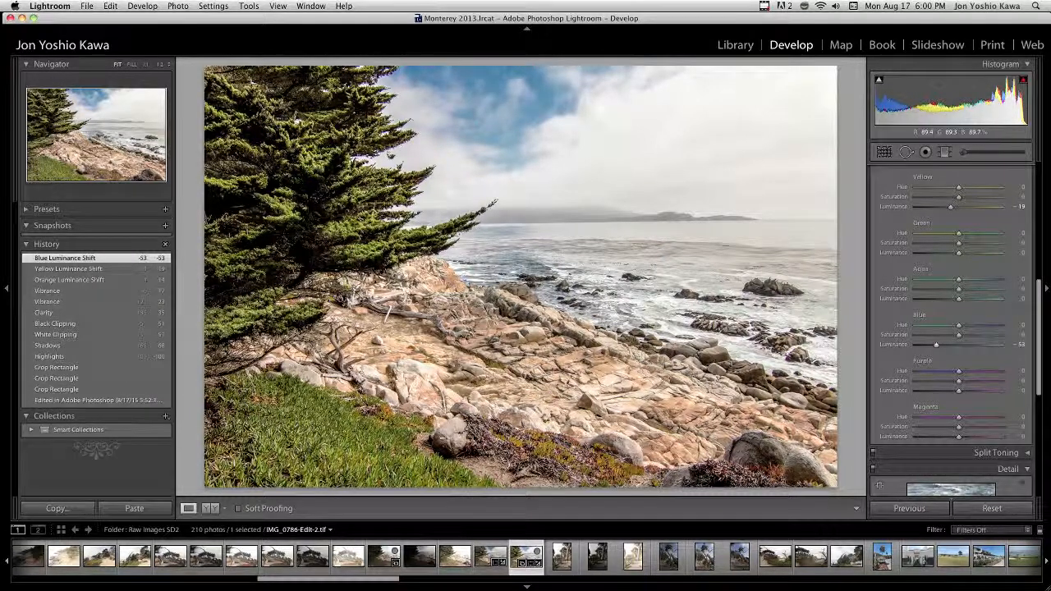
- Compare the color-adjusted photo with its unadjusted version, checking the sky and rocks
key(backslash)
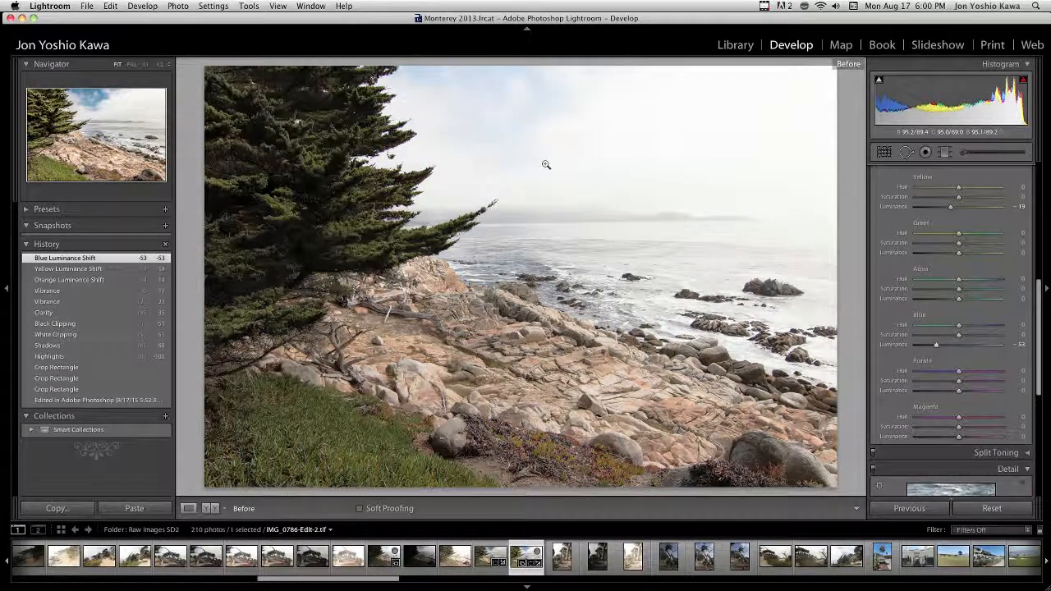
key(backslash)
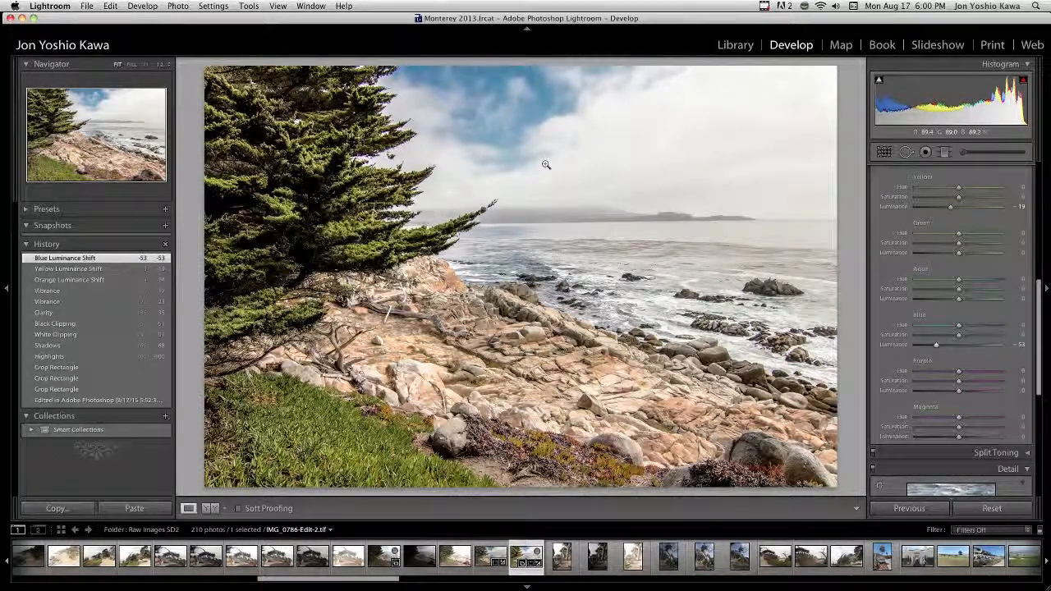
key(backslash)
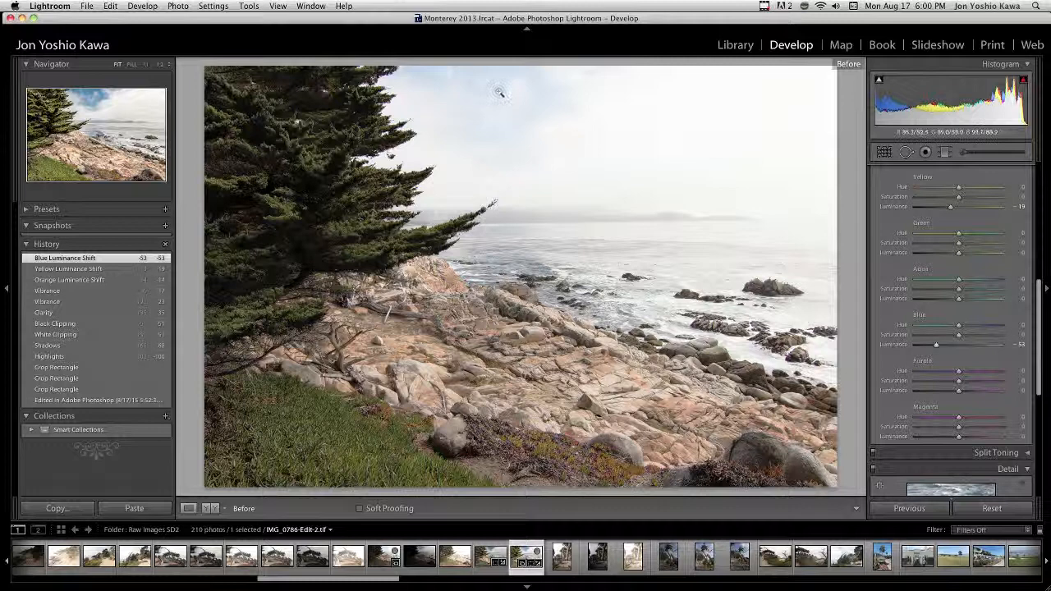
key(backslash)
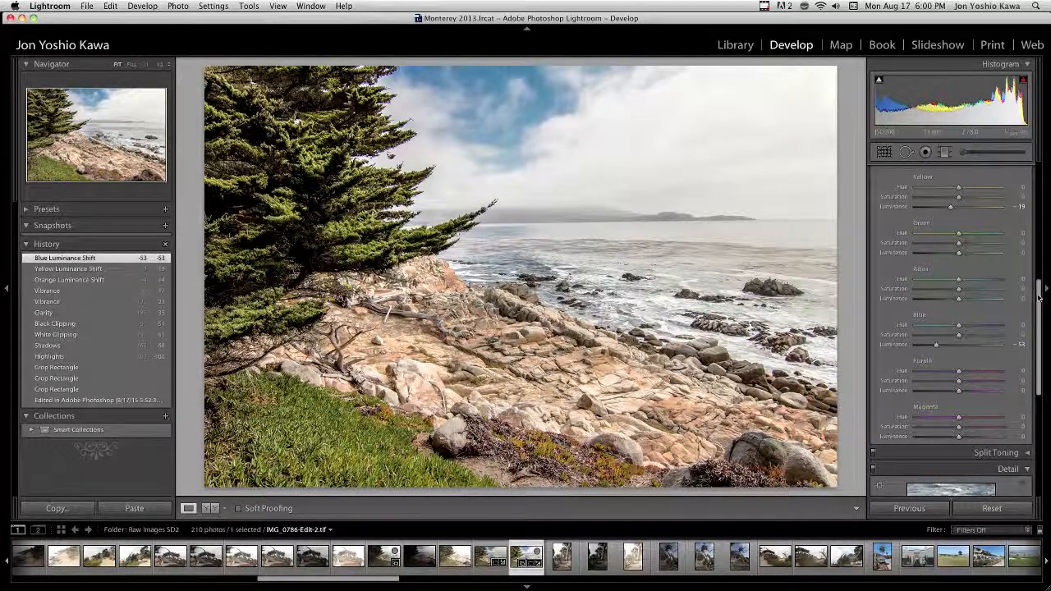
- Set the Sharpening Amount to 70 and the Luminance noise reduction to 30
drag(1033, 296, 1040, 386)
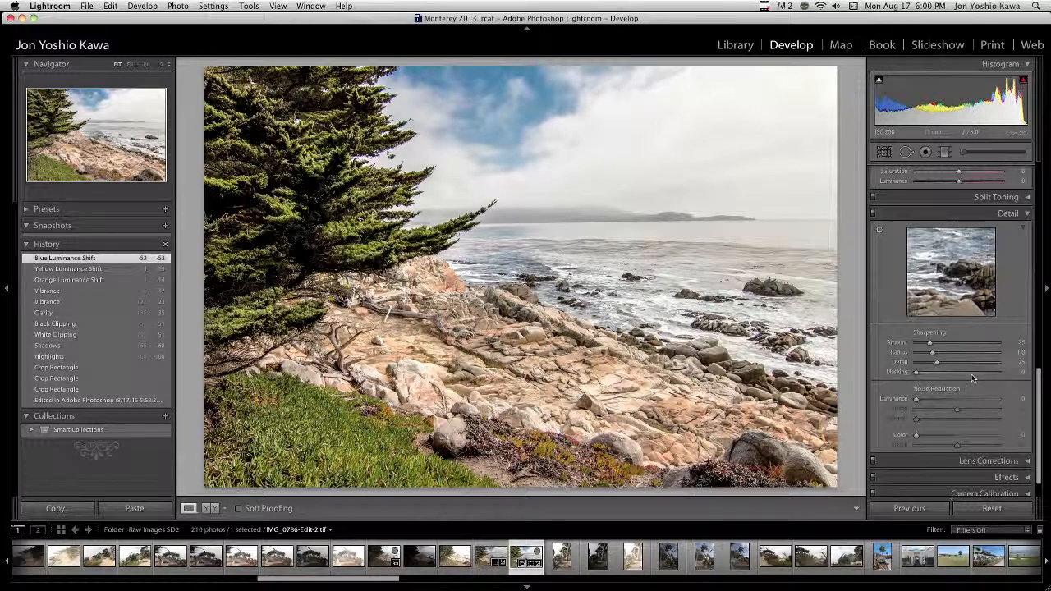
drag(929, 343, 954, 347)
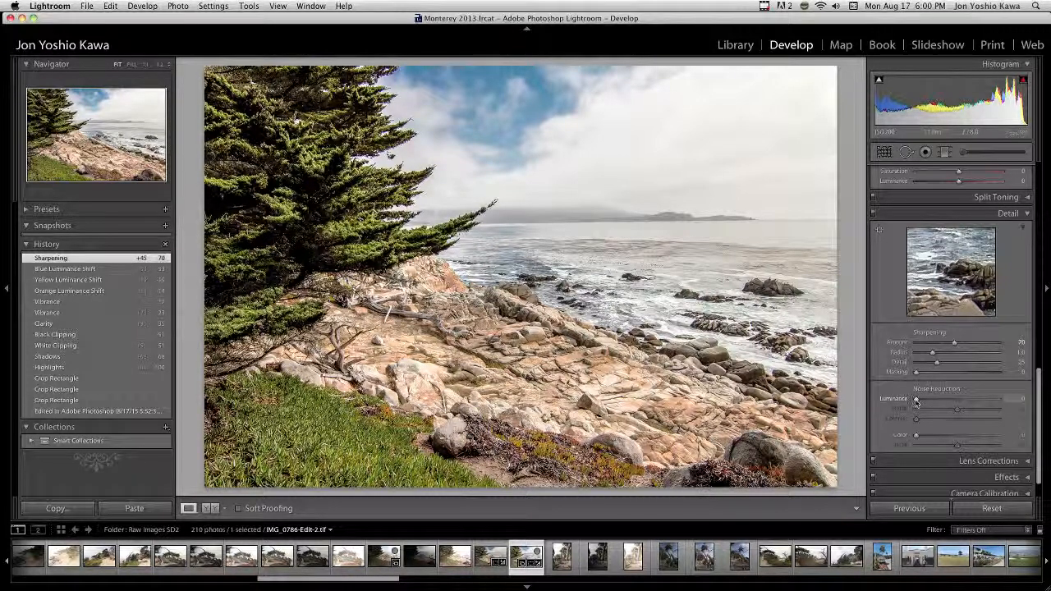
drag(916, 400, 940, 401)
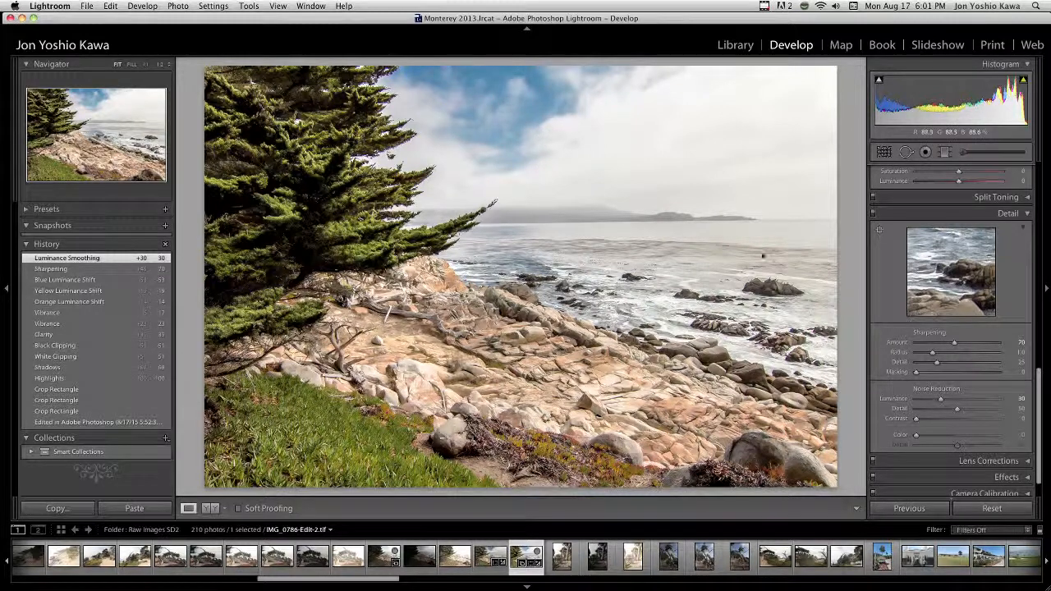
- Set the Sharpening Masking to 47, using the black-and-white mask preview to limit sharpening to the edges
key(alt)
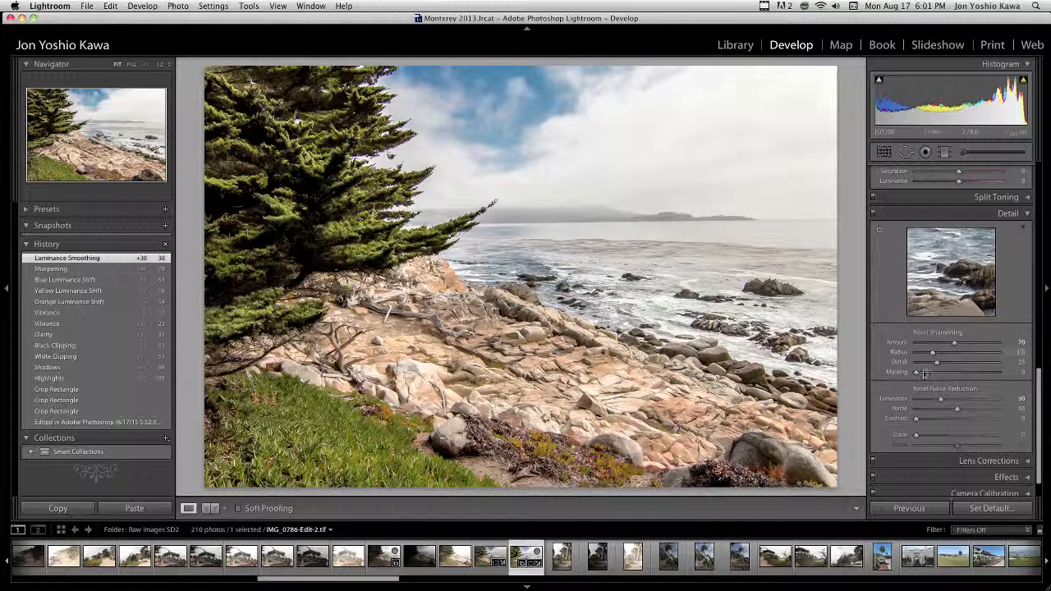
drag(916, 372, 956, 375)
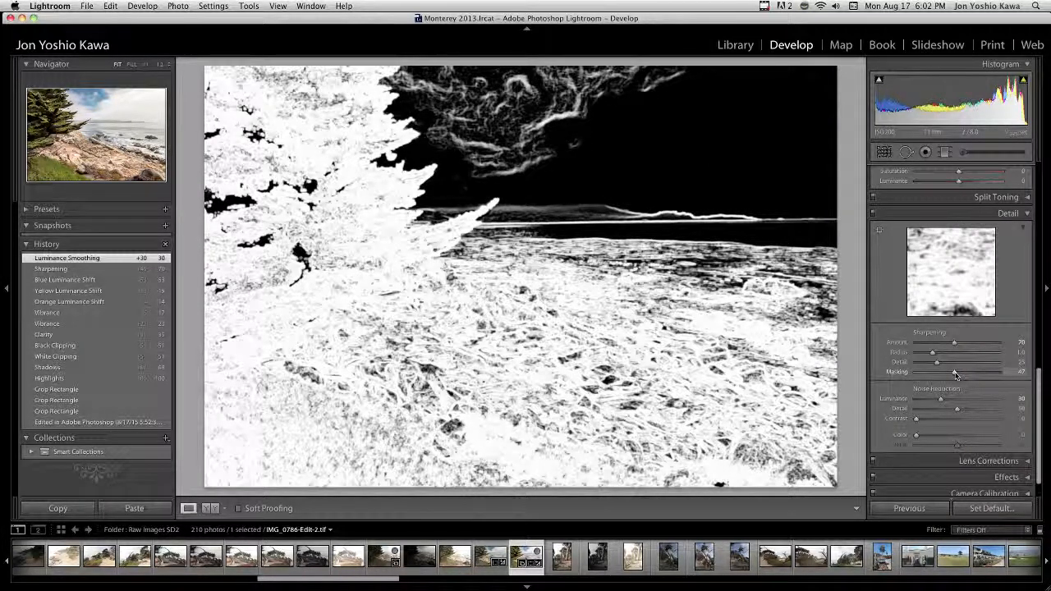
drag(956, 375, 955, 375)
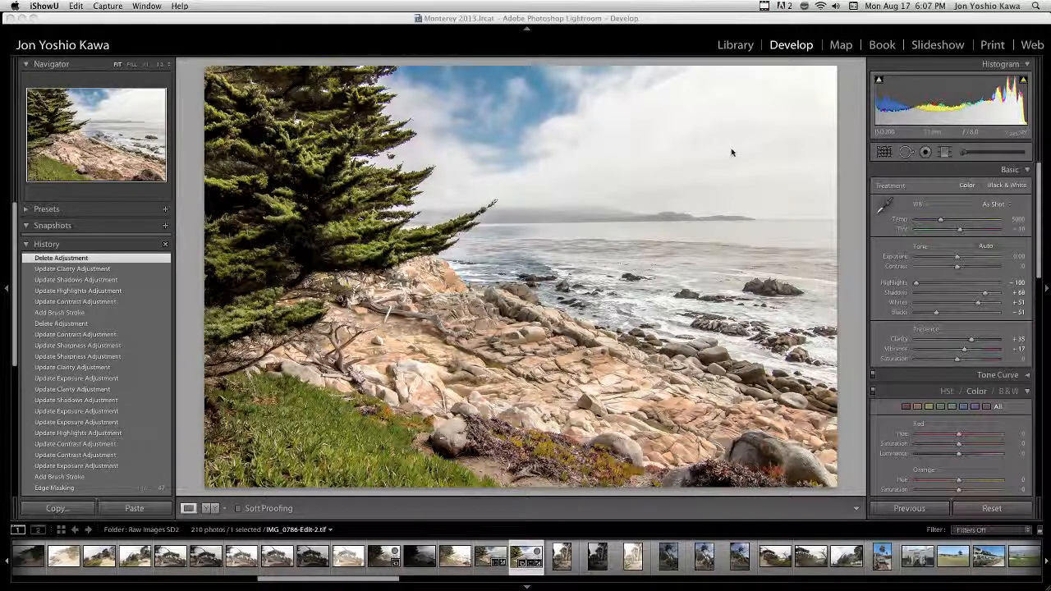
- Paint an Adjustment Brush mask over the white clouds above the horizon with the mask overlay shown, then hide the overlay
click(965, 156)
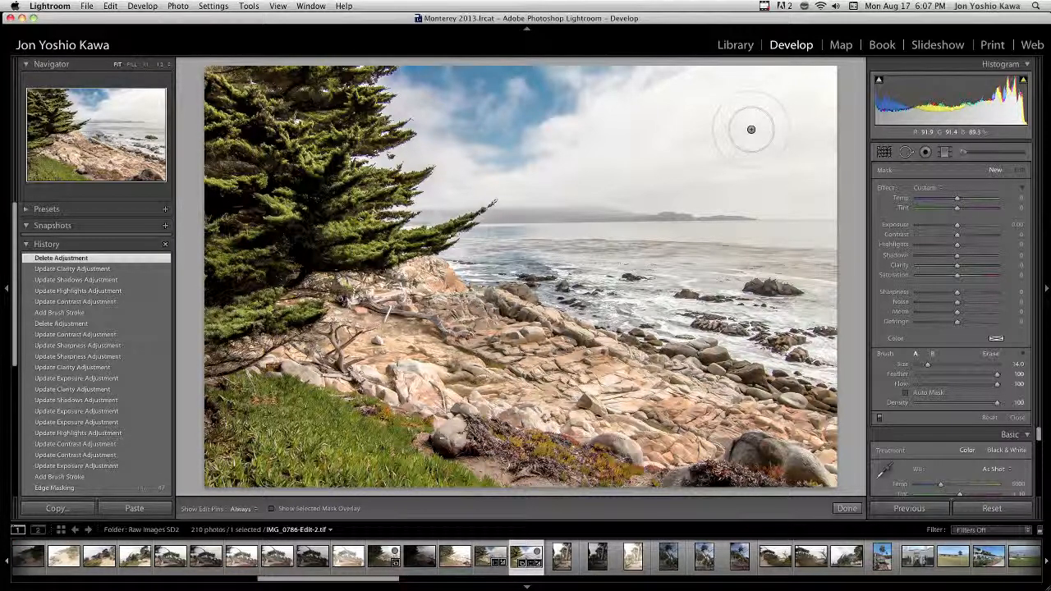
key(h)
key(o)
mouse_move(800, 88)
mouse_down()
mouse_move(705, 85)
mouse_move(626, 105)
mouse_move(544, 154)
mouse_move(570, 152)
mouse_move(525, 189)
mouse_move(575, 197)
mouse_move(788, 185)
mouse_move(653, 140)
mouse_move(723, 131)
mouse_move(821, 90)
mouse_move(825, 209)
mouse_move(809, 152)
mouse_up()
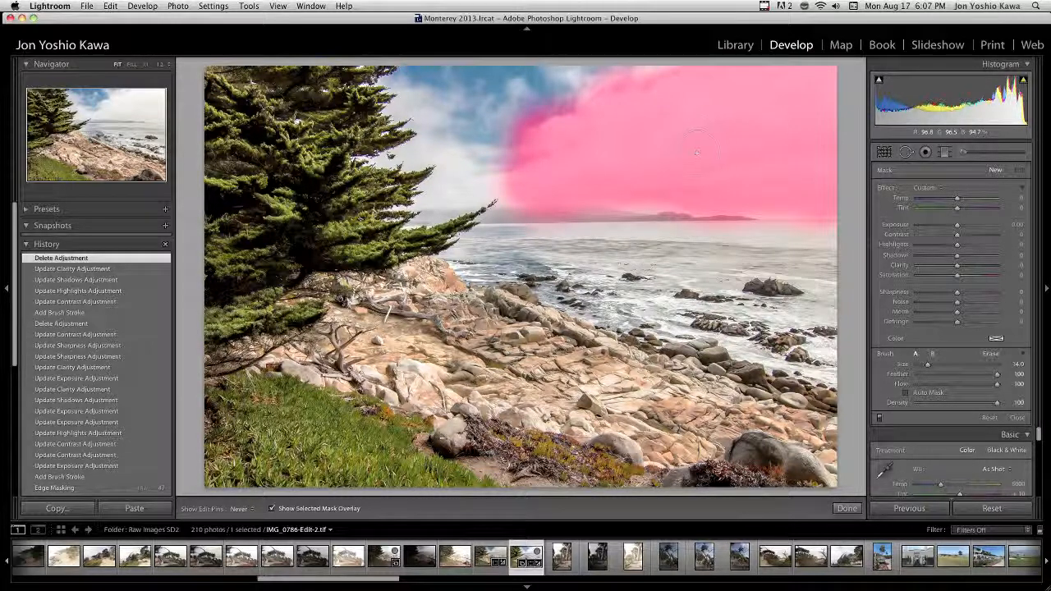
key(h)
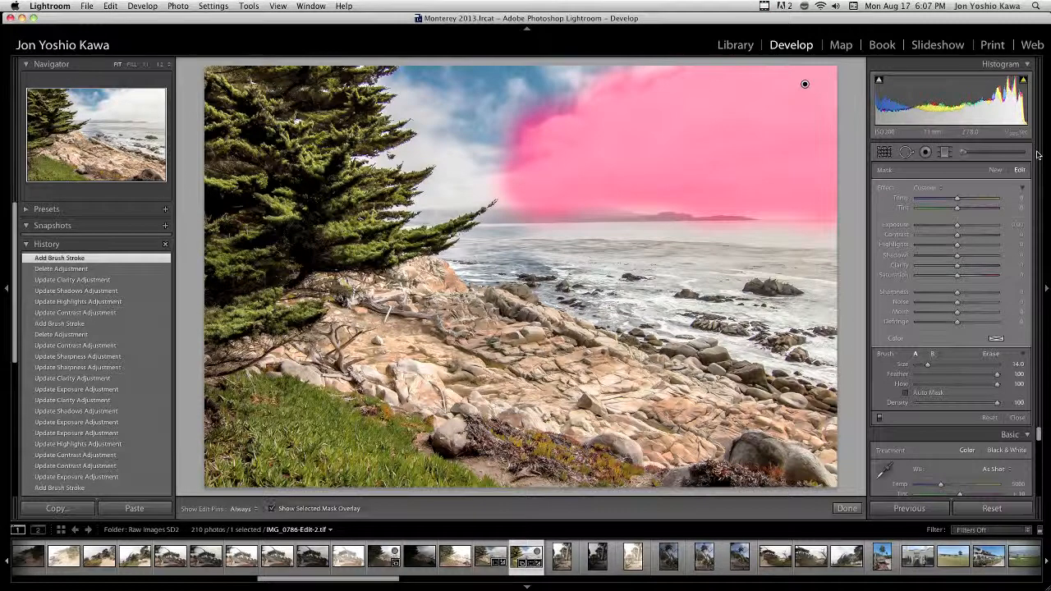
key(o)
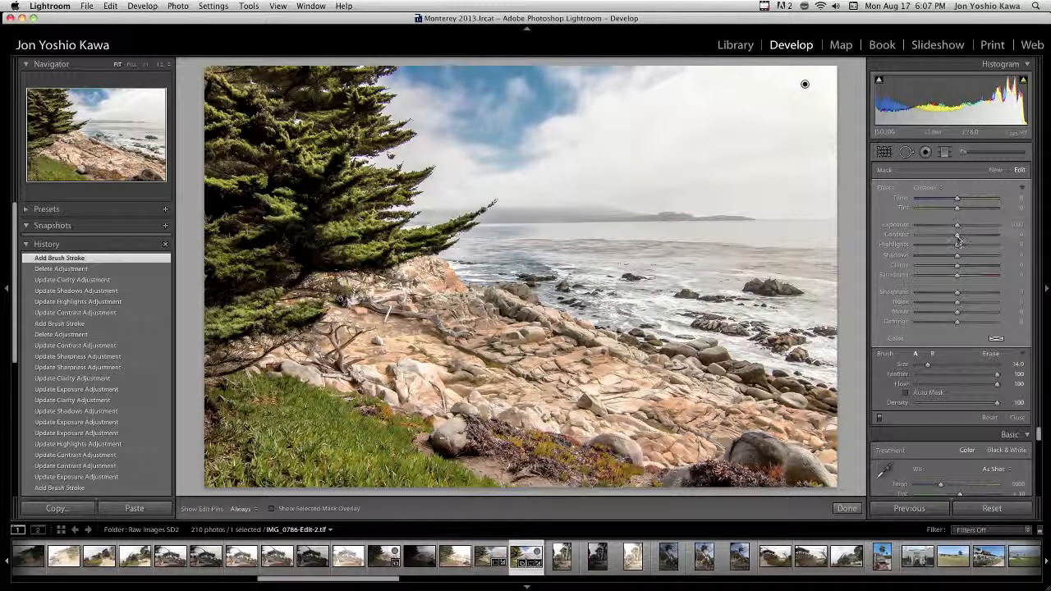
- Set the cloud mask's Contrast to 100, Highlights to −100, Clarity to 97 and Exposure to −0.25
drag(964, 238, 997, 234)
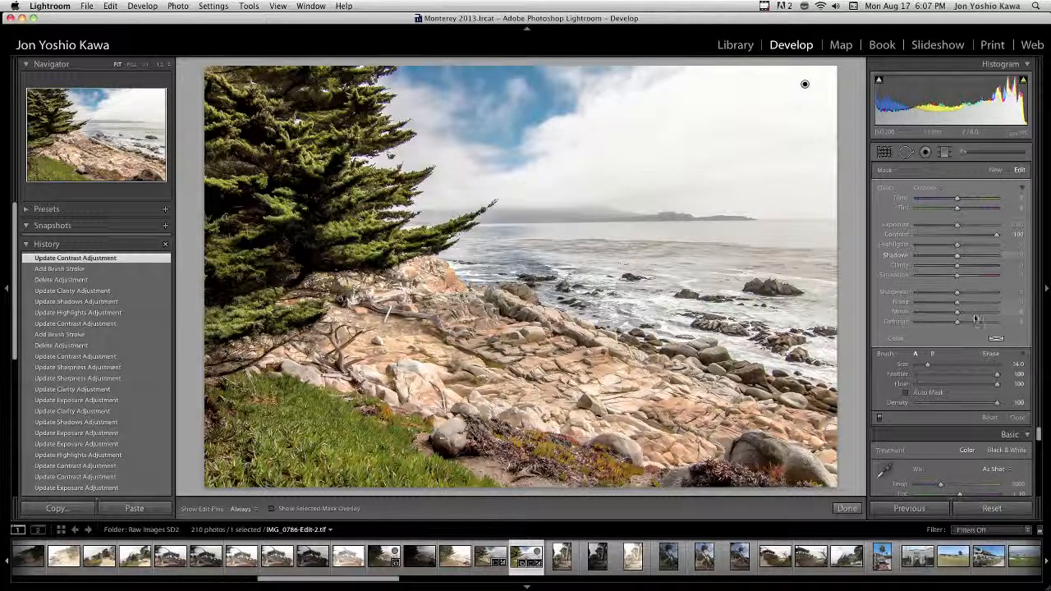
drag(957, 244, 915, 246)
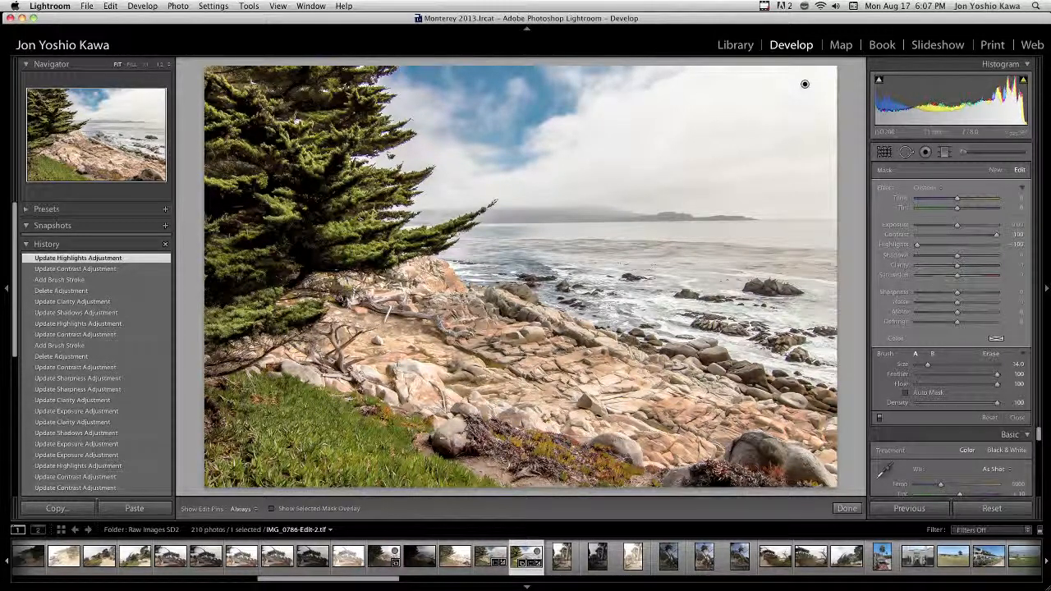
drag(956, 265, 996, 266)
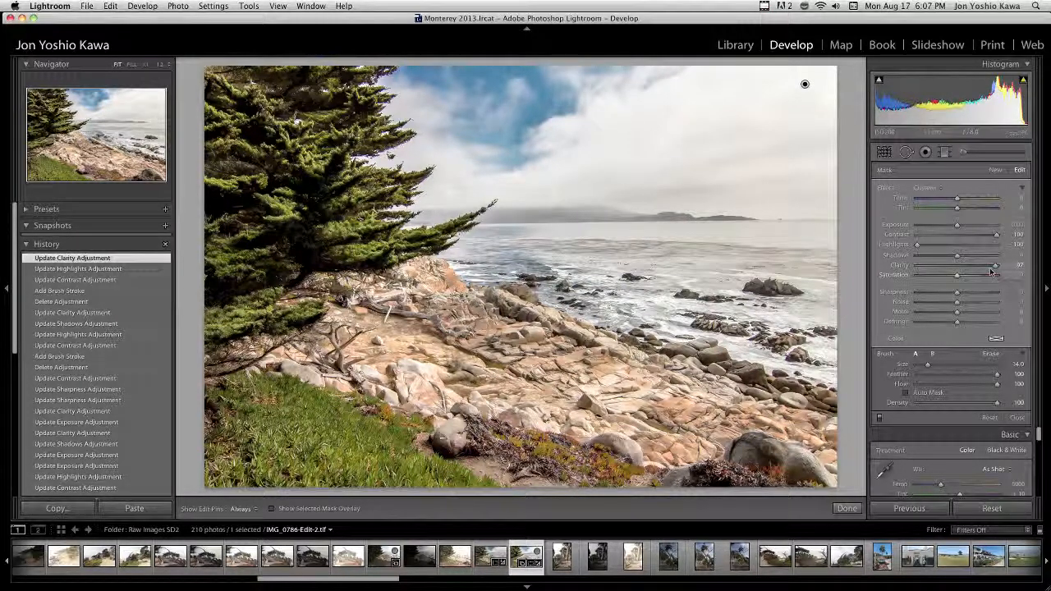
drag(956, 227, 955, 228)
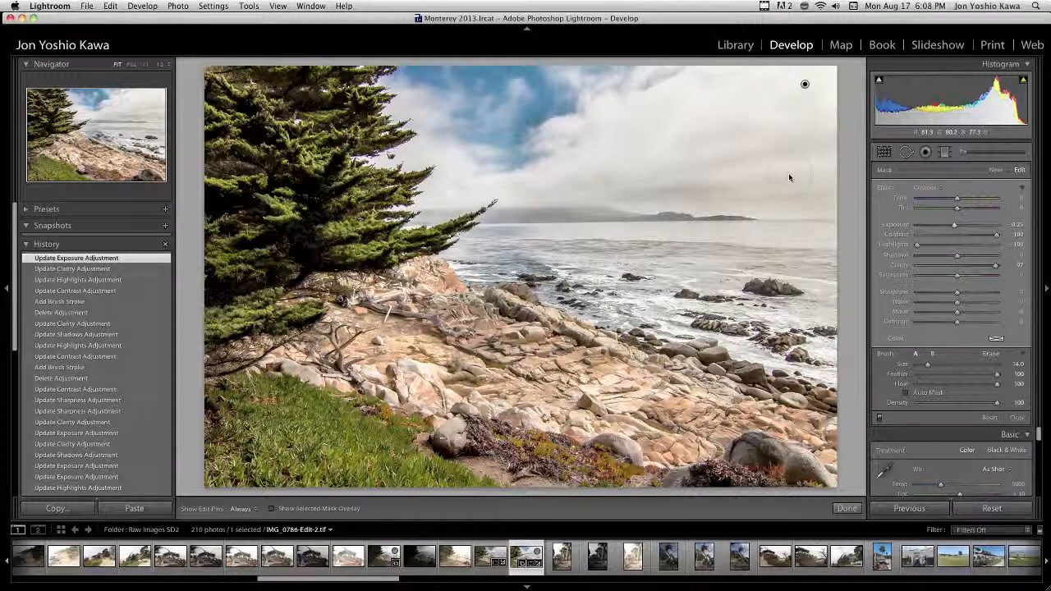
- Compare the sky with the brush adjustments disabled and enabled, leaving them enabled
click(879, 419)
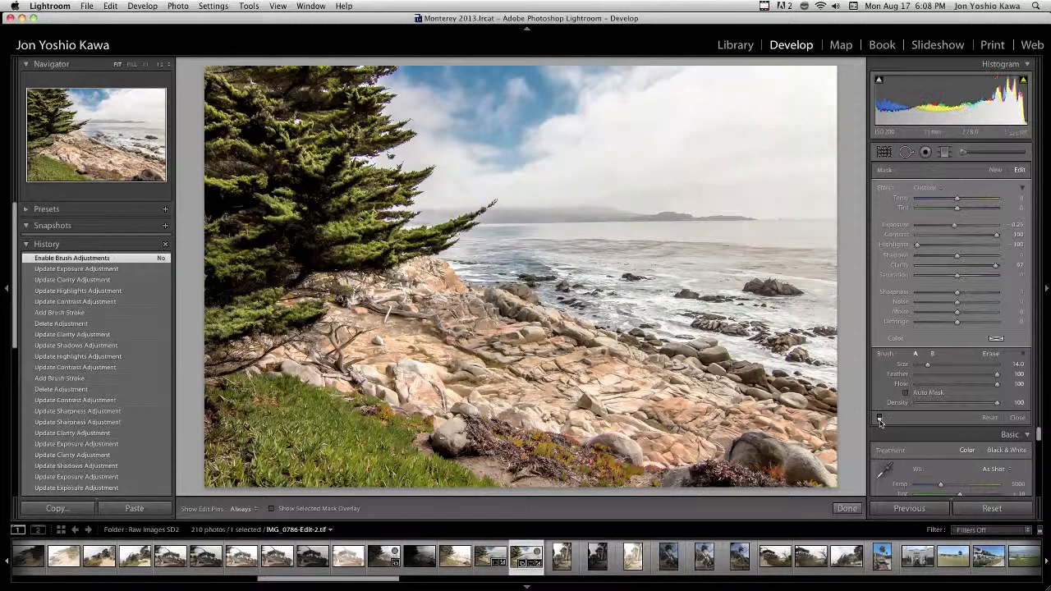
click(879, 420)
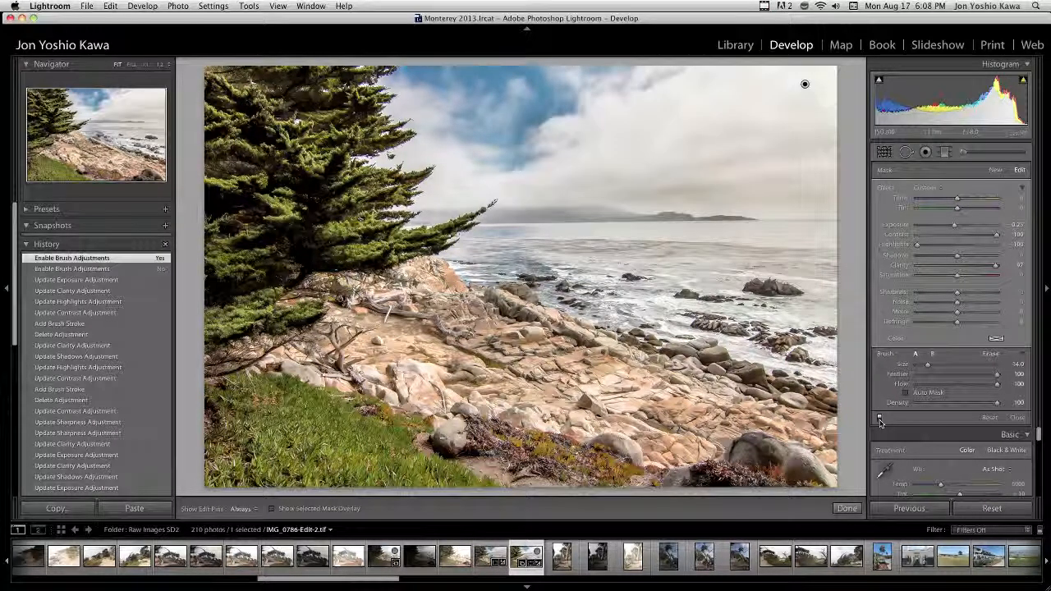
click(880, 419)
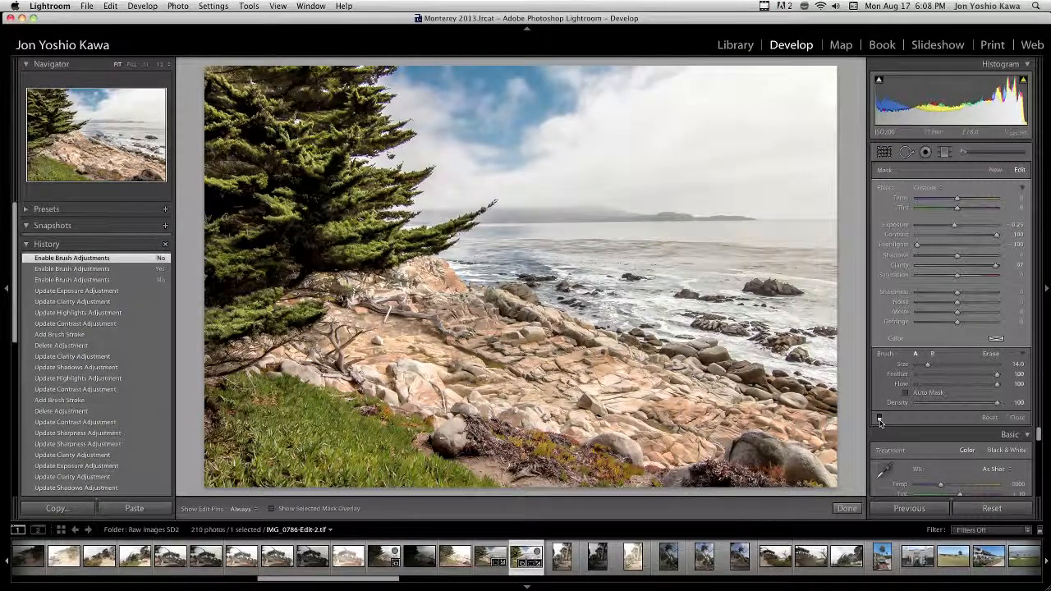
click(880, 419)
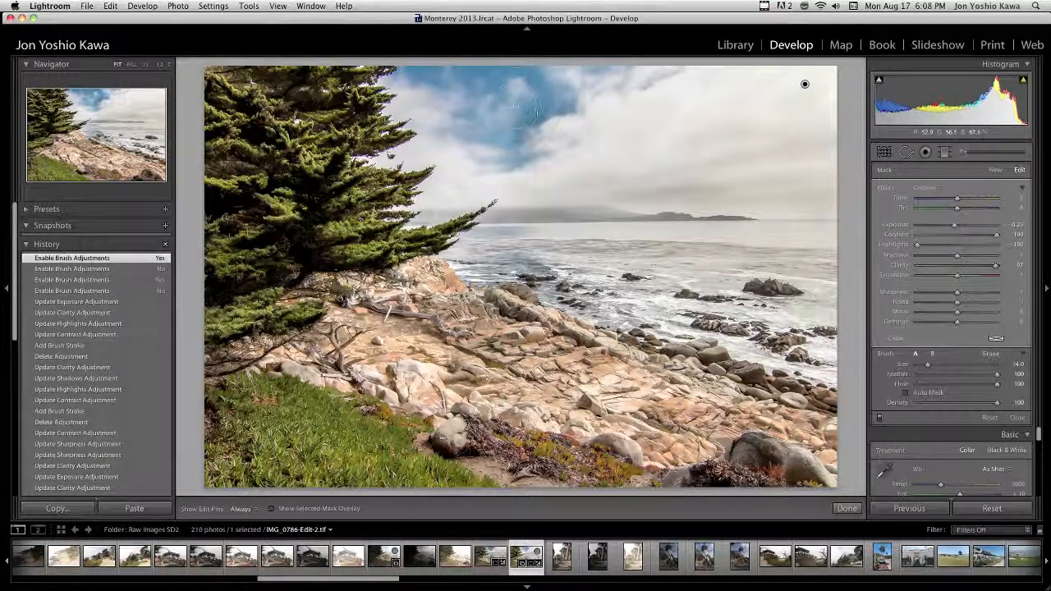
- Erase part of the brush mask from the lower edge of the blue sky patch with edit pins hidden
key(alt)
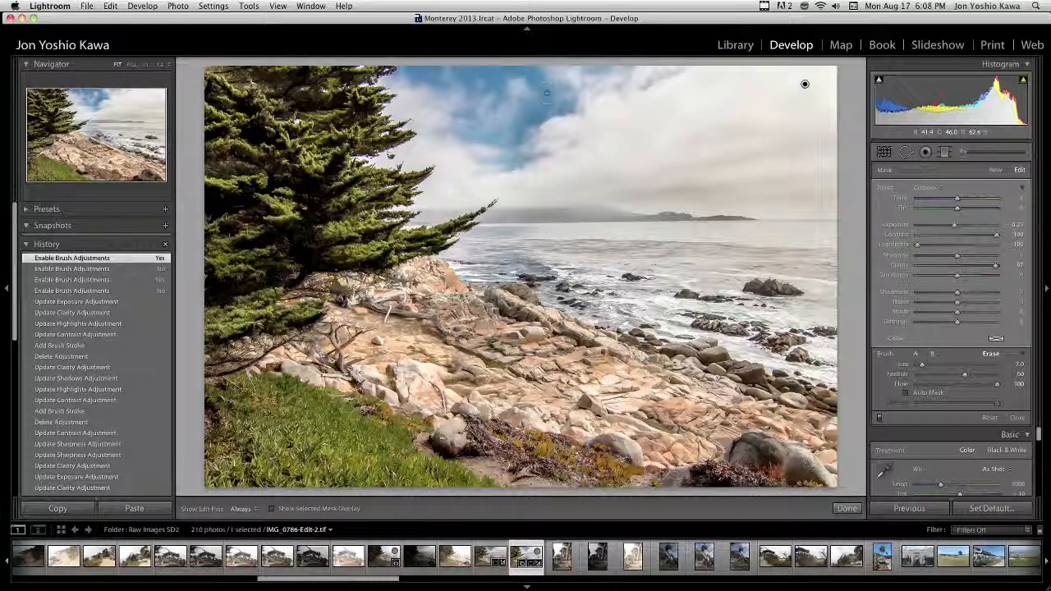
key(h)
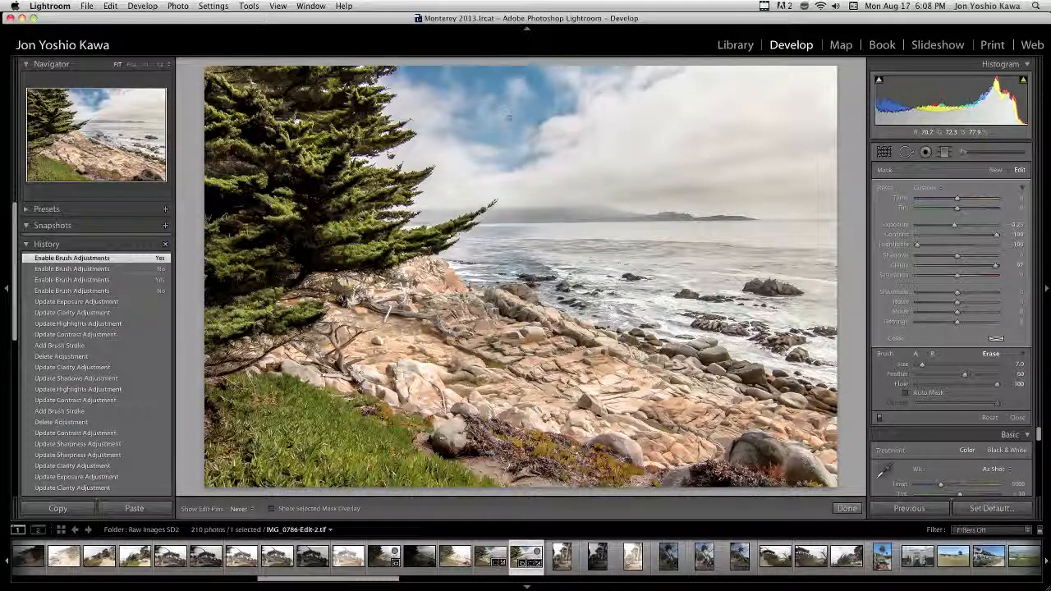
drag(510, 146, 528, 150)
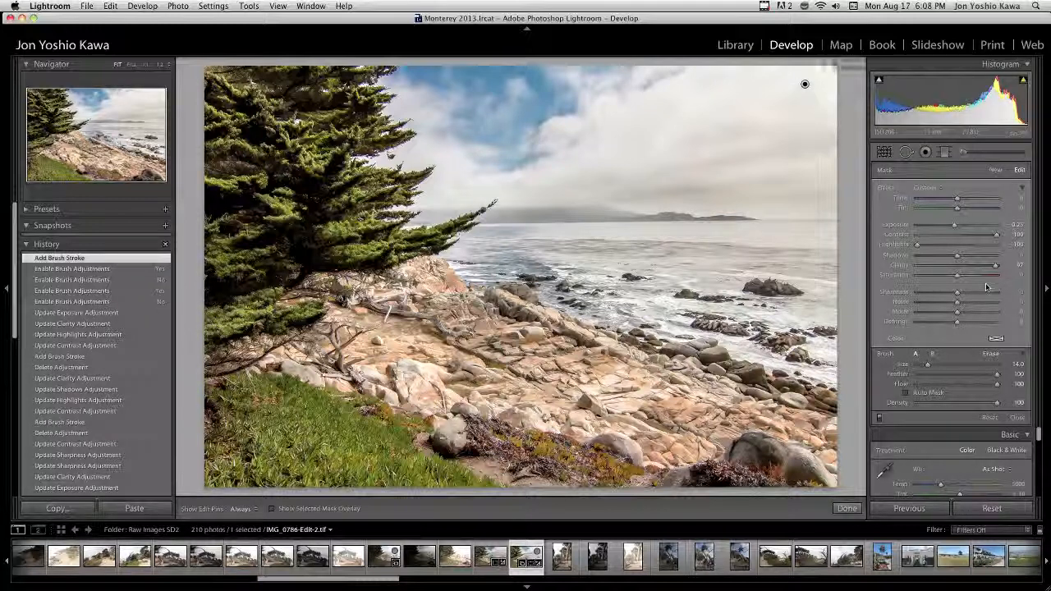
- Compare the finished photo, including the brushed clouds, with its unadjusted version several times
key(backslash)
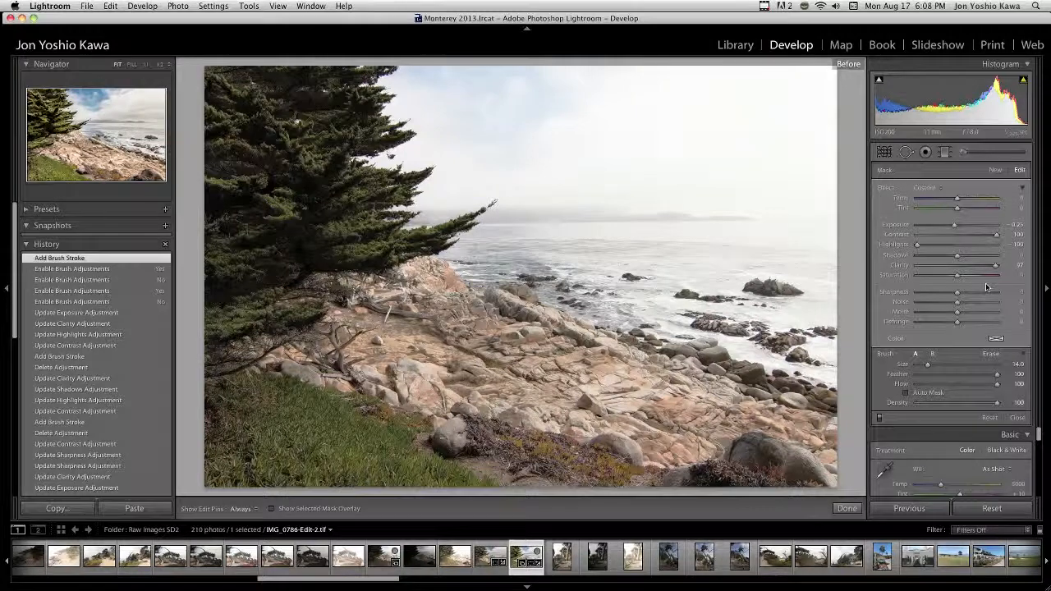
key(backslash)
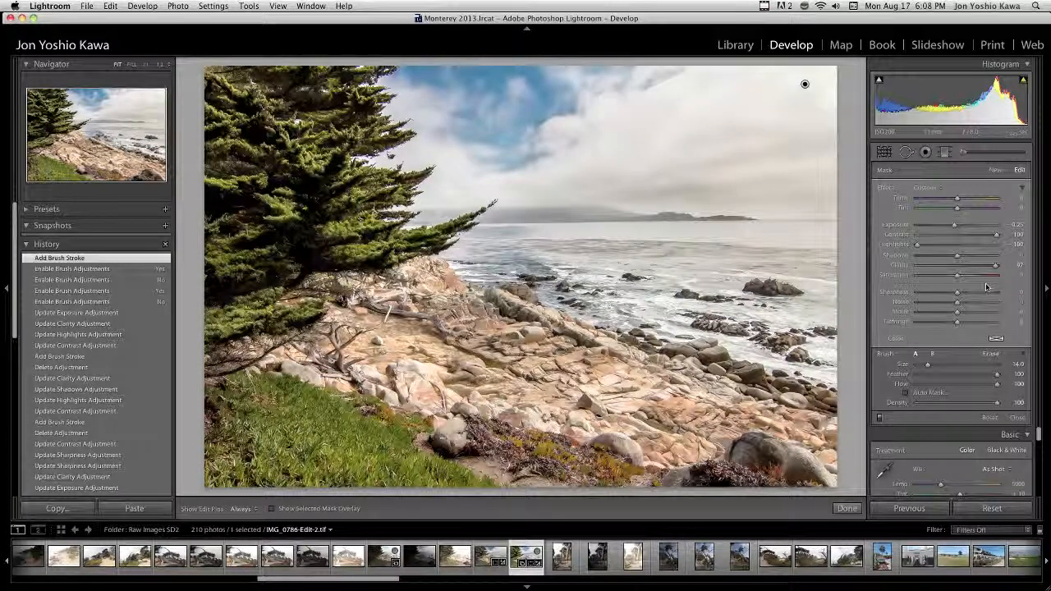
key(backslash)
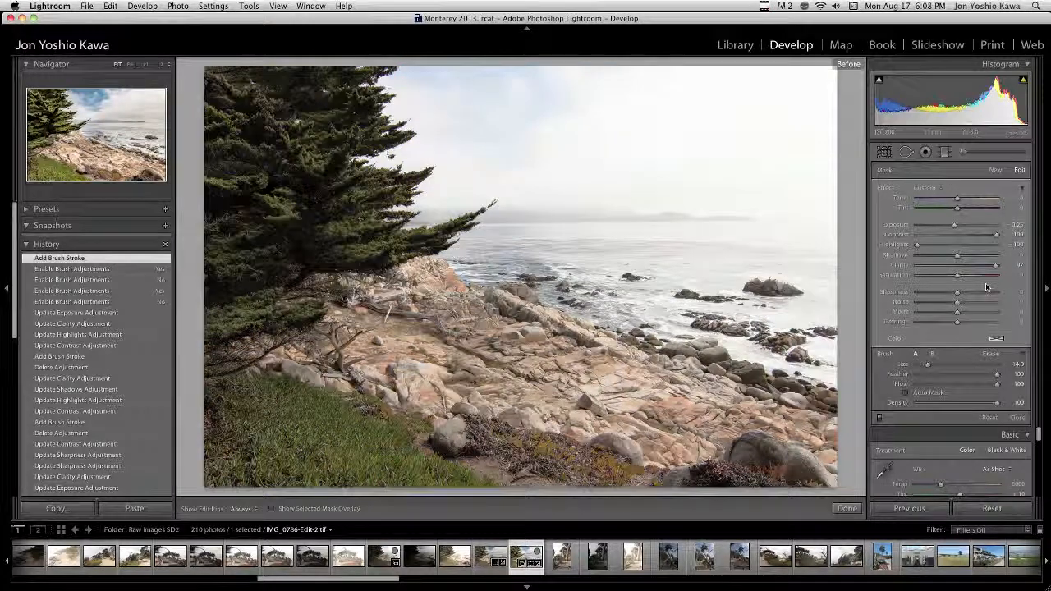
key(backslash)
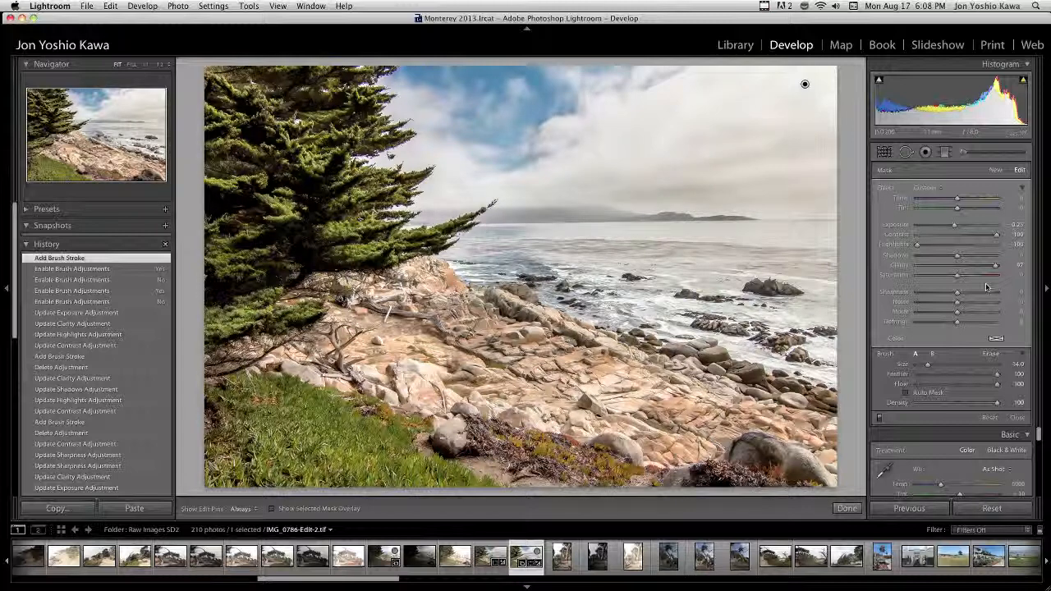
key(backslash)
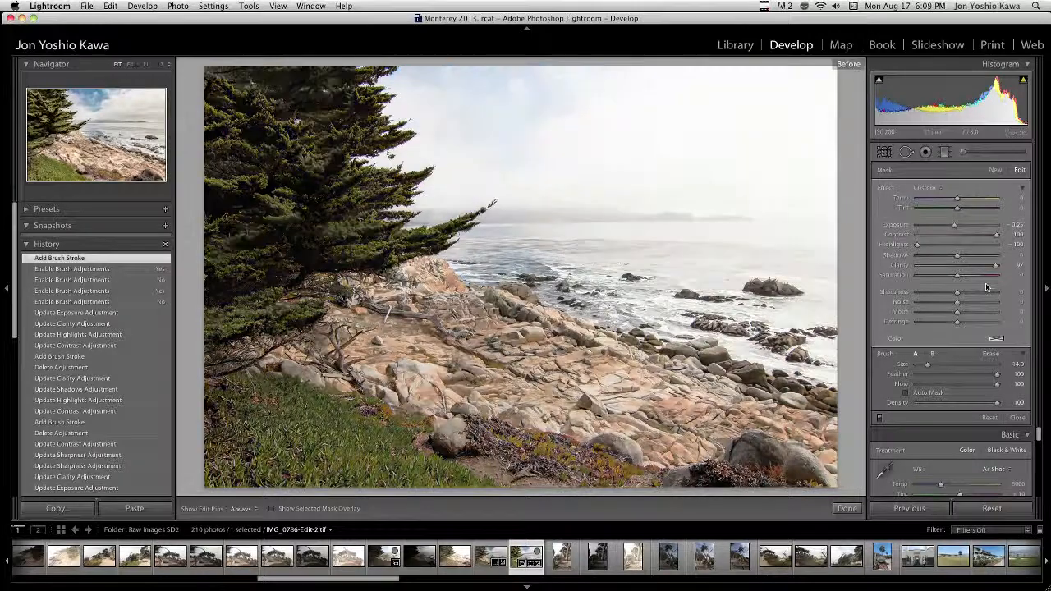
key(backslash)
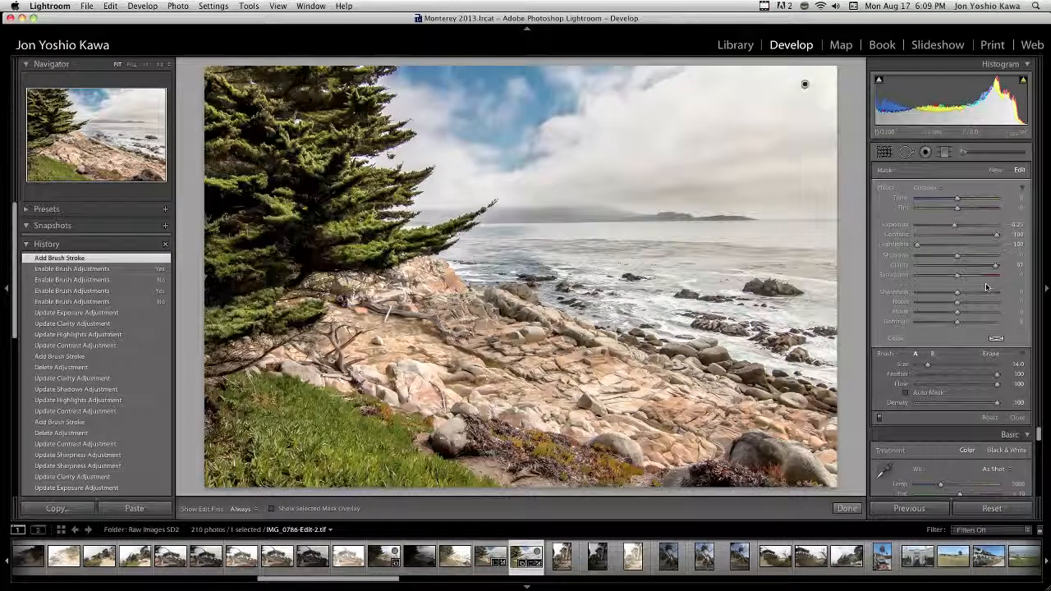